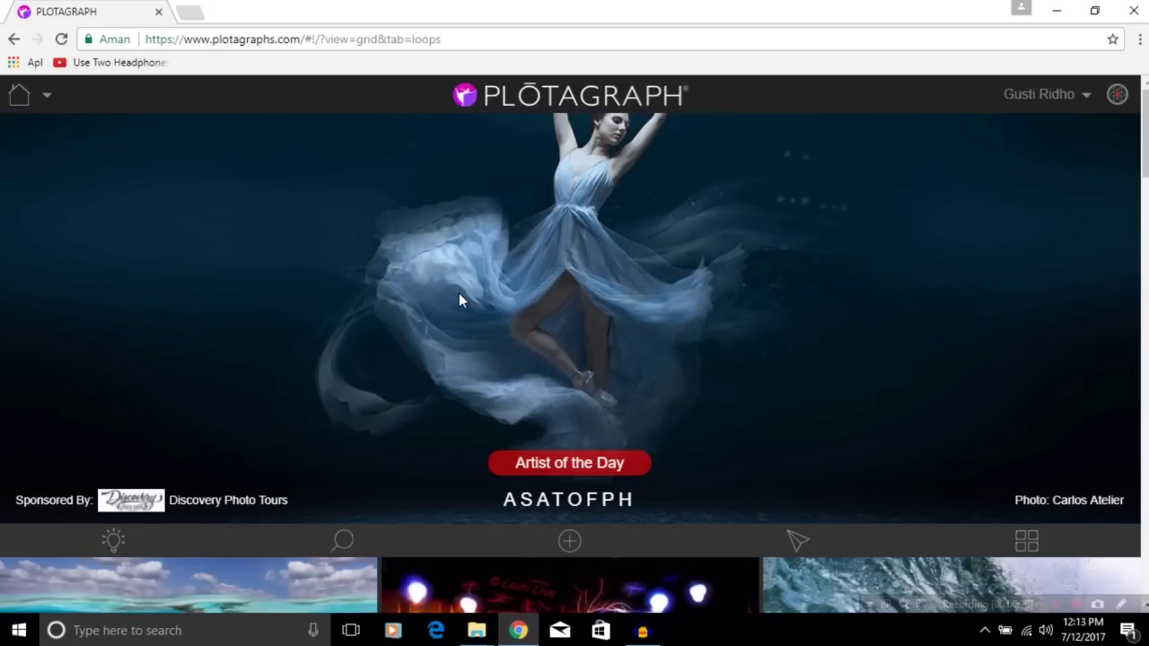
Start a new Plotagraph project from the + menu
scroll(458, 297, "down", 4)
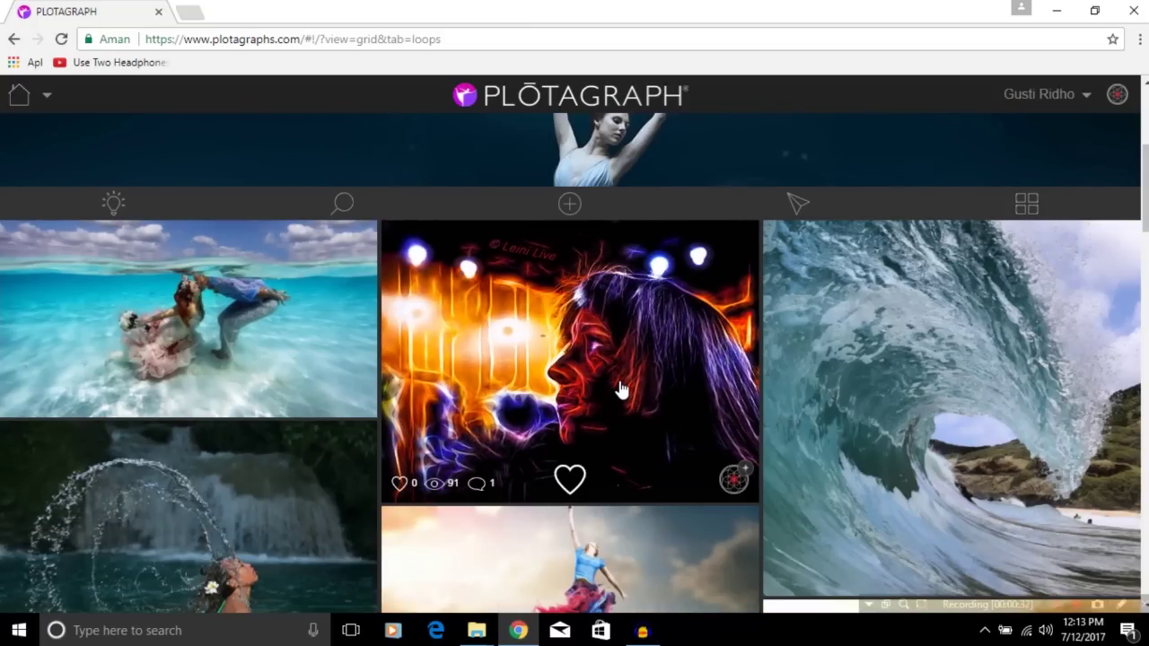
mouse_move(951, 409)
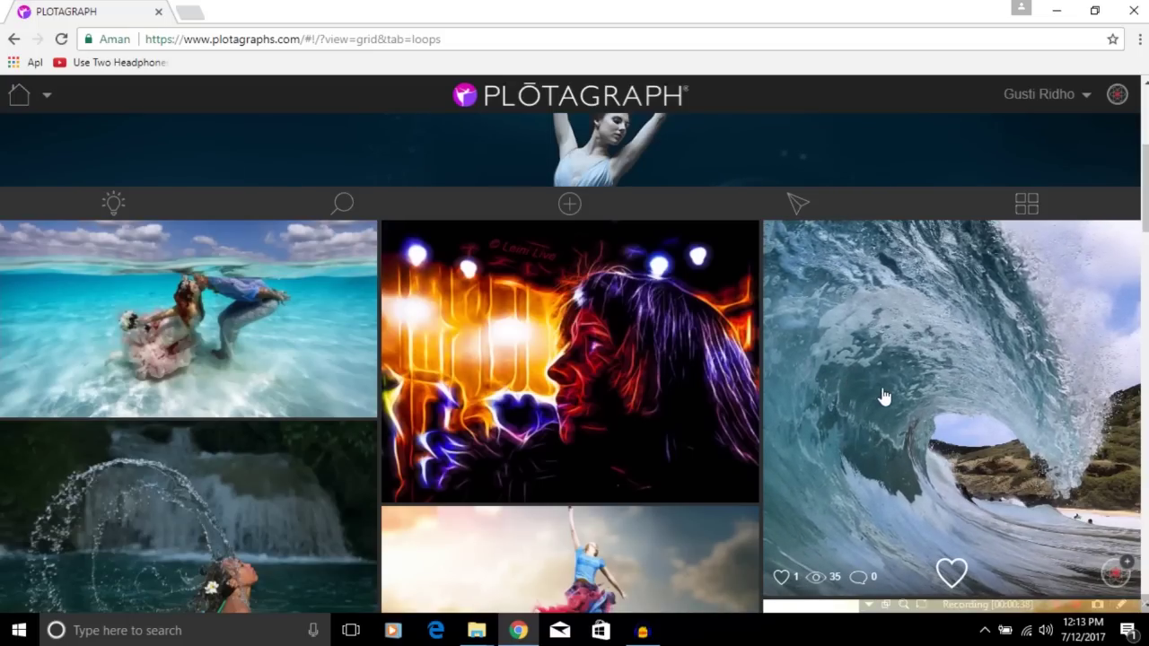
scroll(626, 407, "up", 2)
scroll(626, 407, "up", 2)
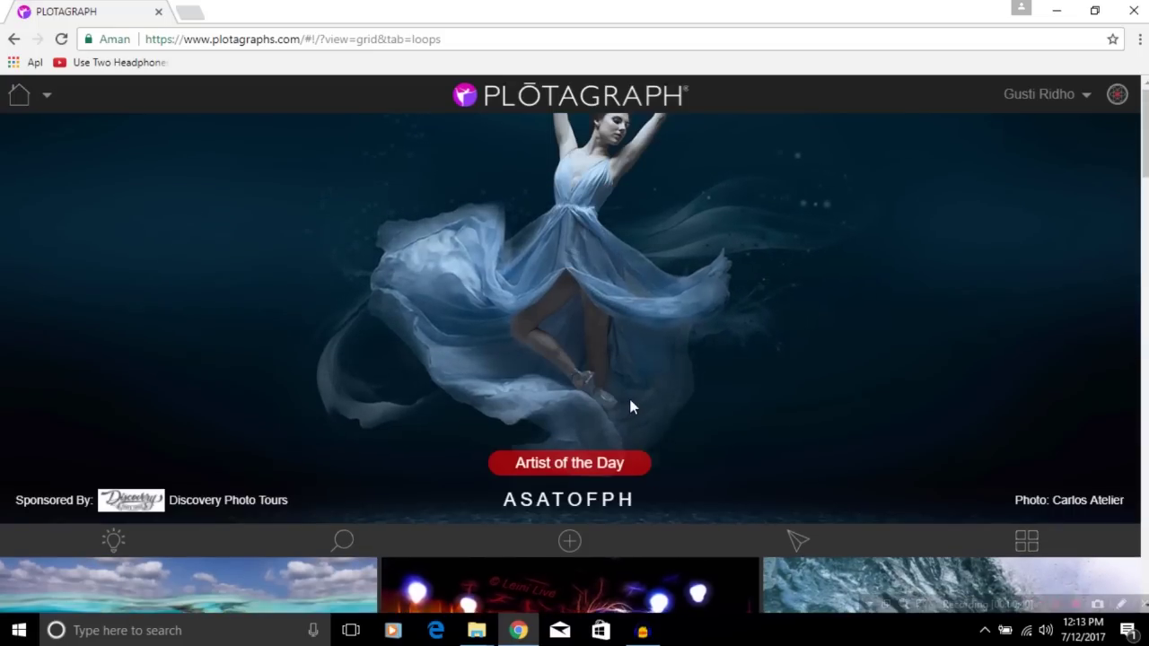
left_click(570, 541)
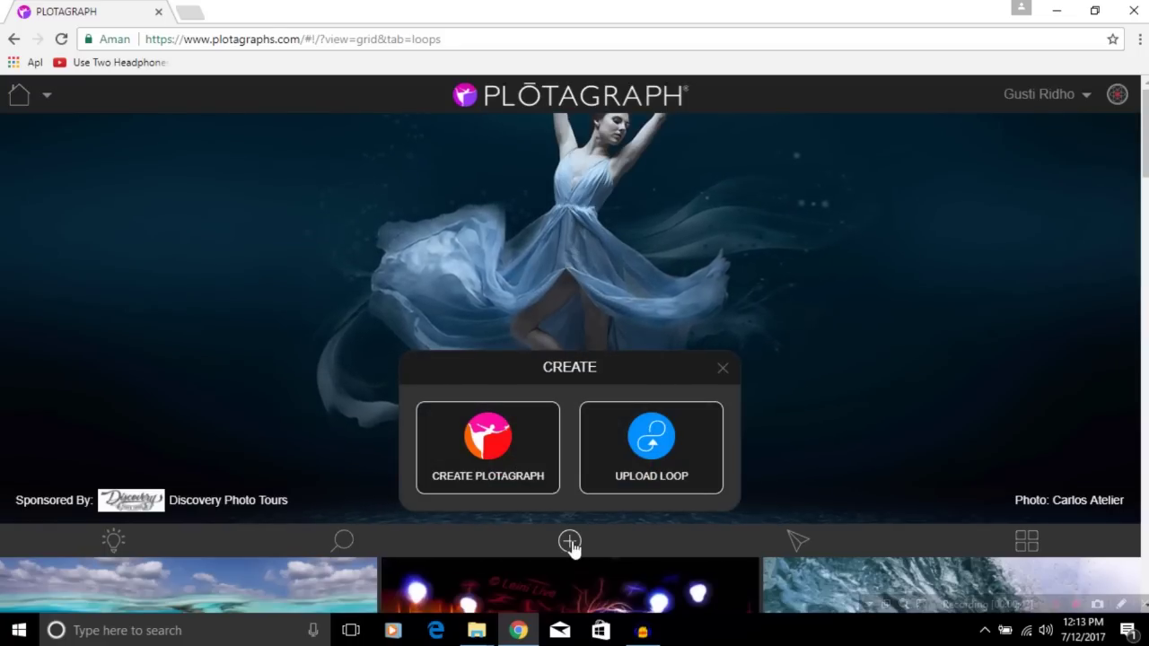
left_click(515, 474)
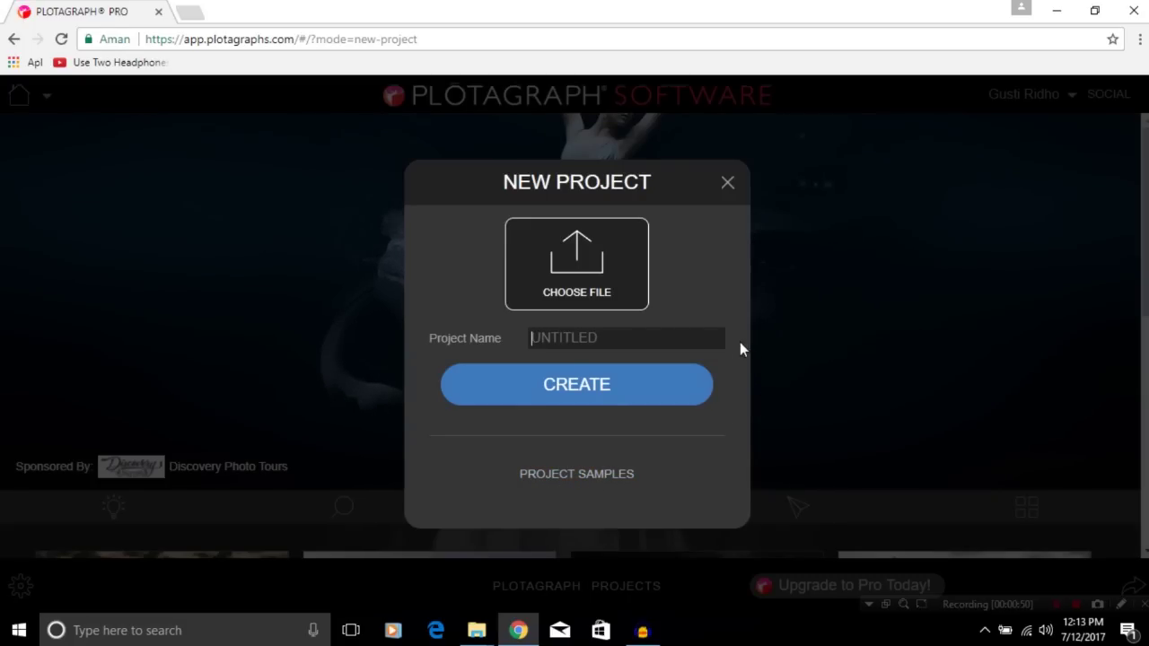
Load the earth-painted face image from the Downloads folder
left_click(539, 283)
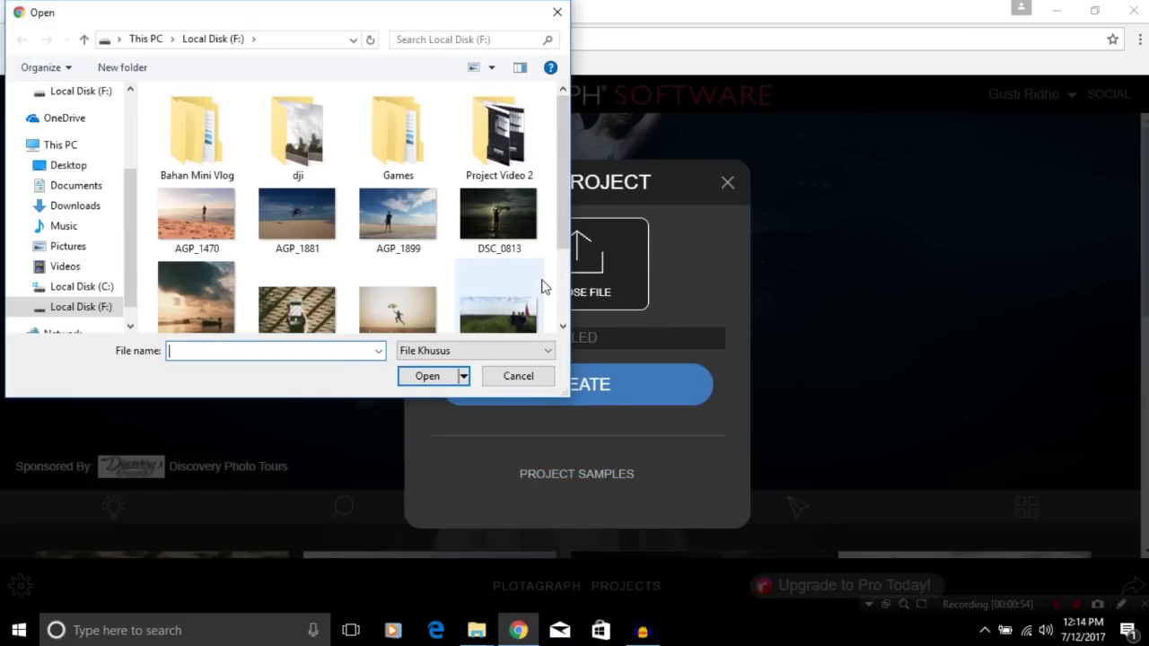
scroll(541, 286, "down", 3)
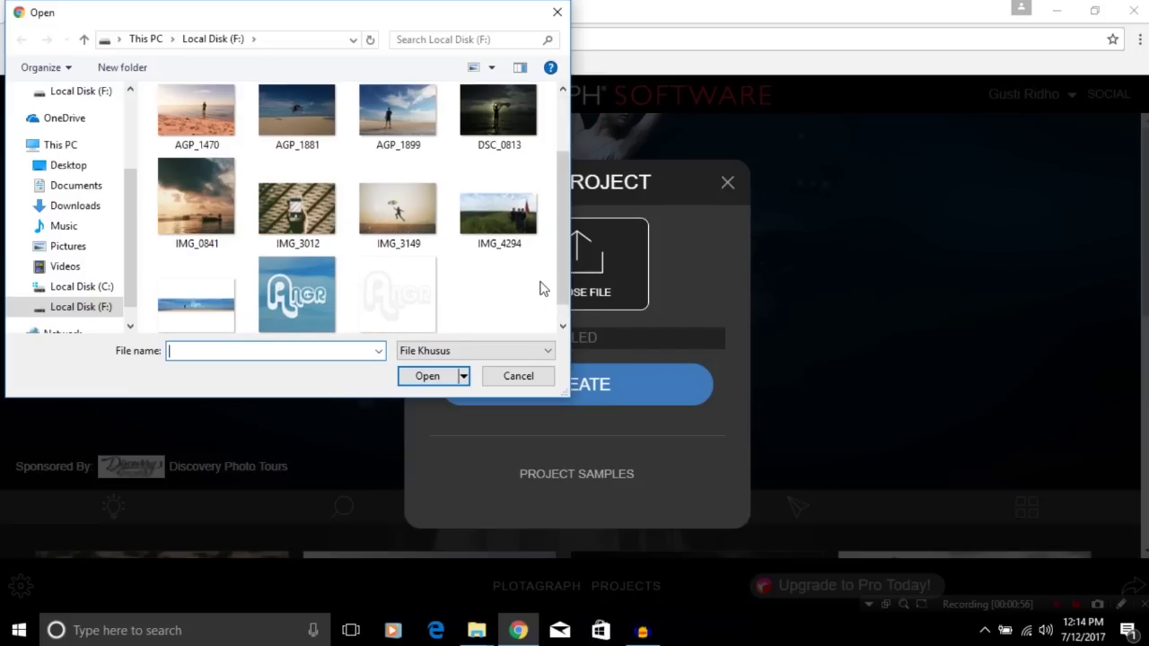
scroll(541, 286, "up", 3)
left_click(72, 207)
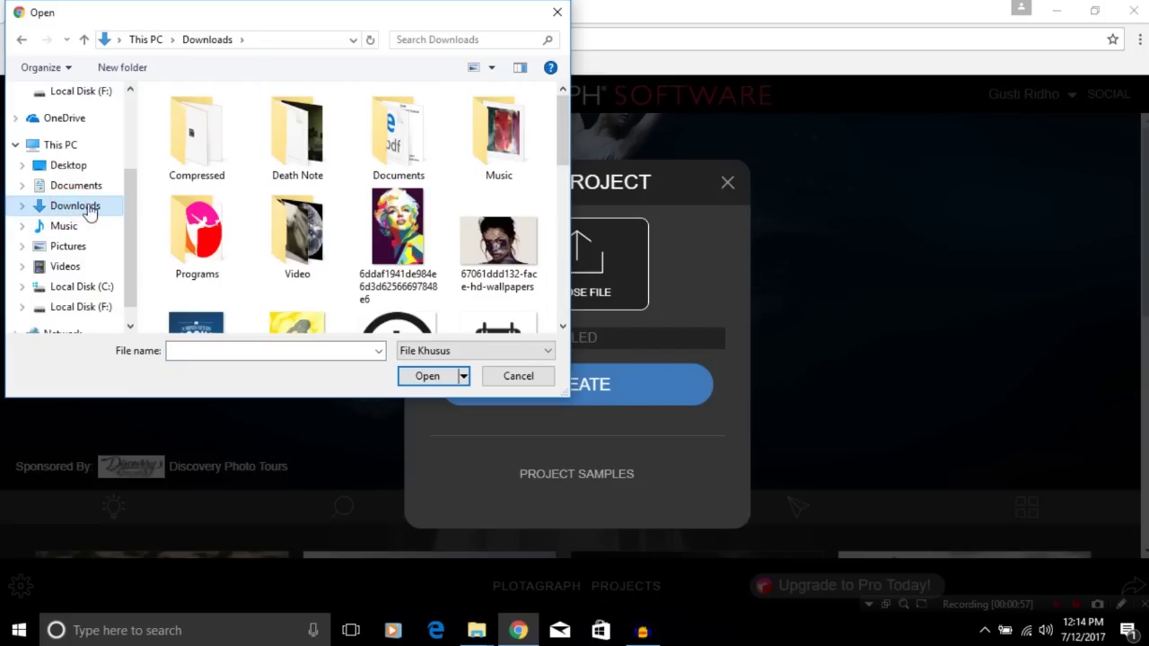
left_click(498, 235)
left_click(427, 376)
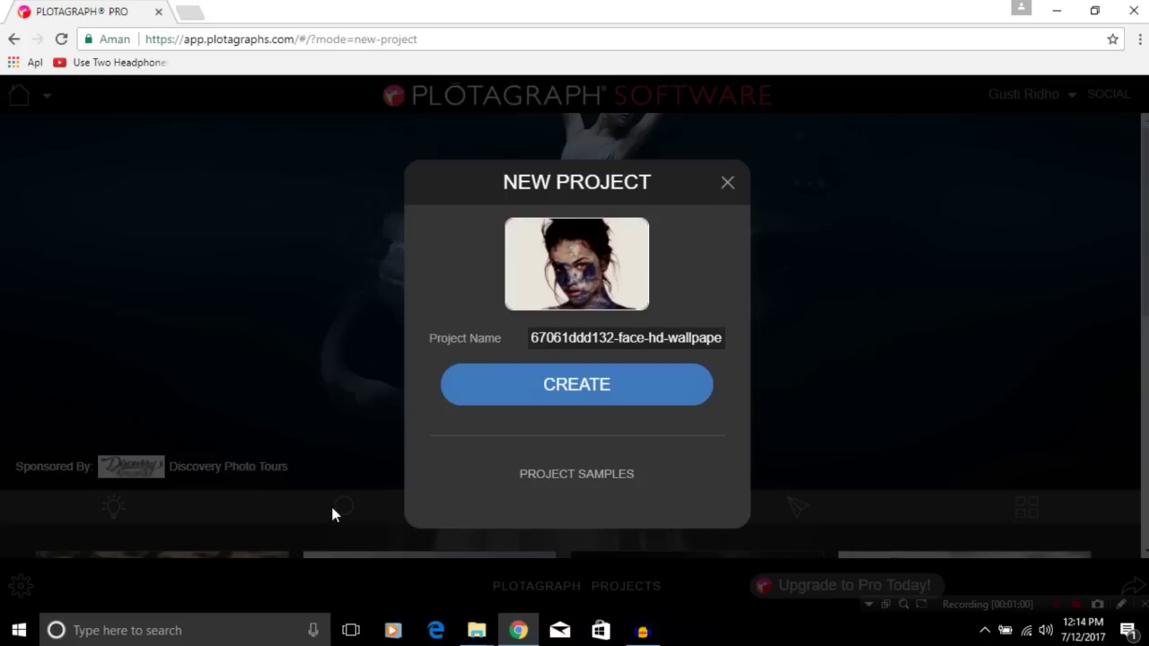
Name the project 'earth face' and create it
left_click(588, 343)
key("ctrl+a")
key("BackSpace")
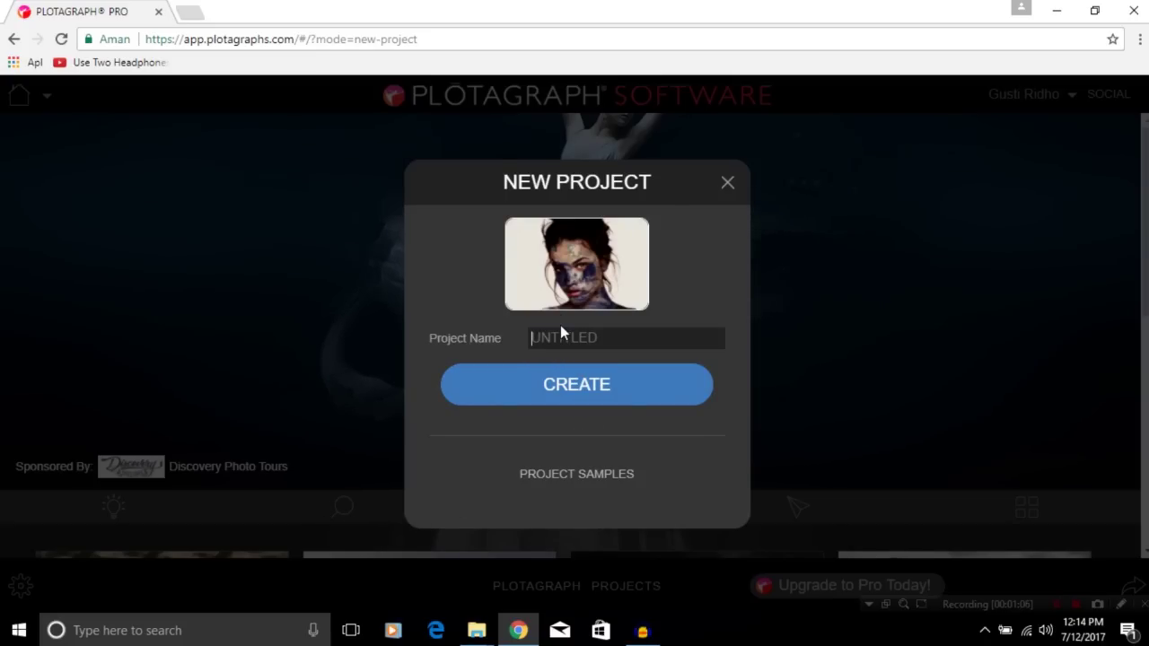
type("earth fa")
type("ce")
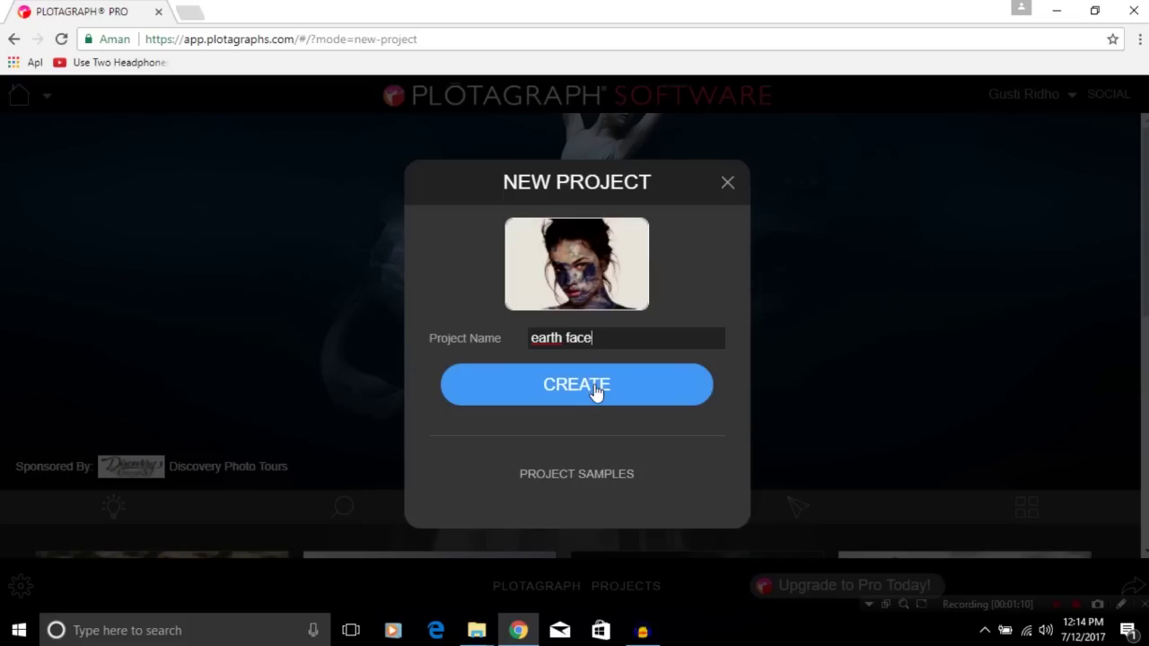
left_click(594, 388)
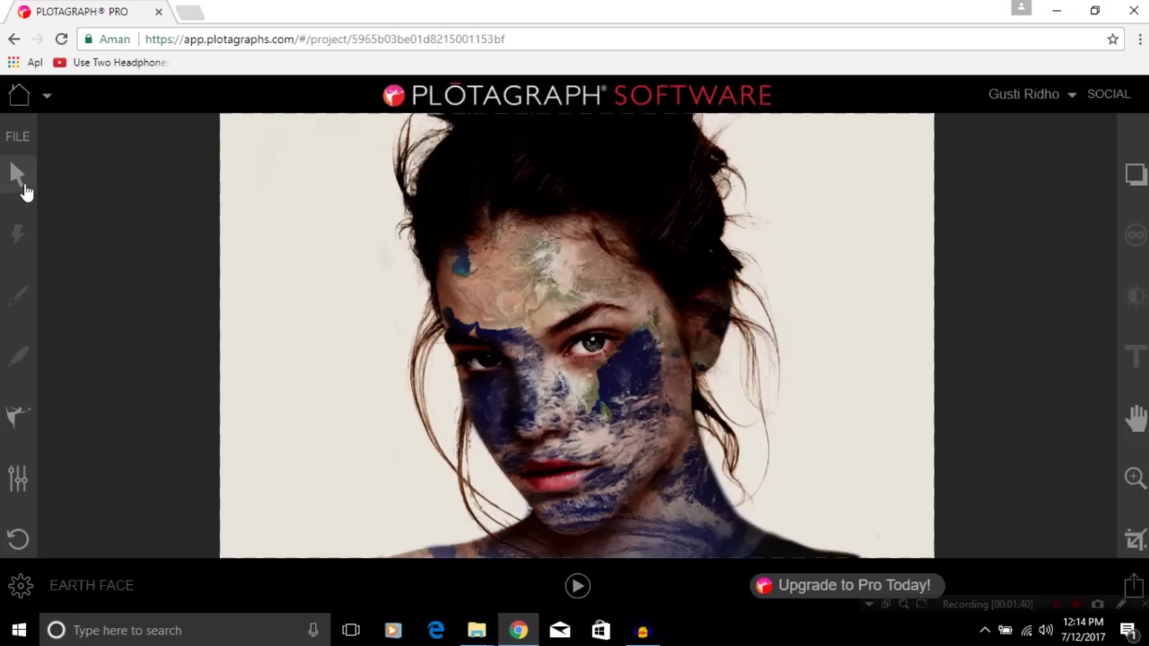
Activate the Animation Points tool in the left toolbar
left_click(20, 422)
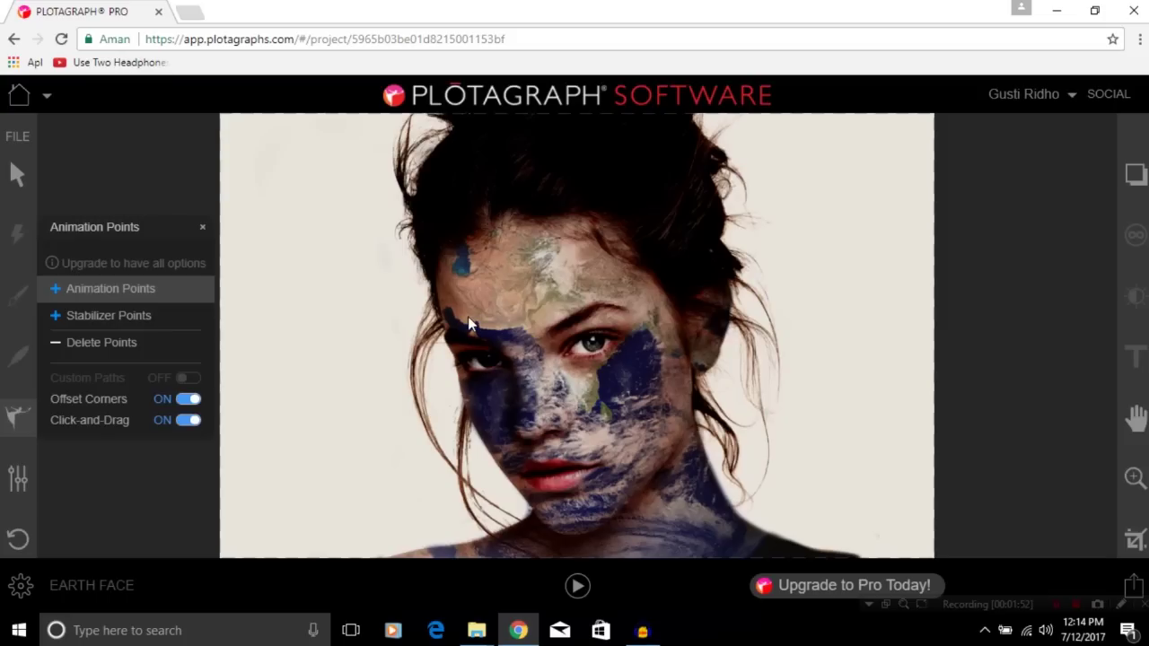
Draw a test motion arrow on the cheek, then undo the changes
left_click_drag(504, 334, 487, 330)
key("Escape")
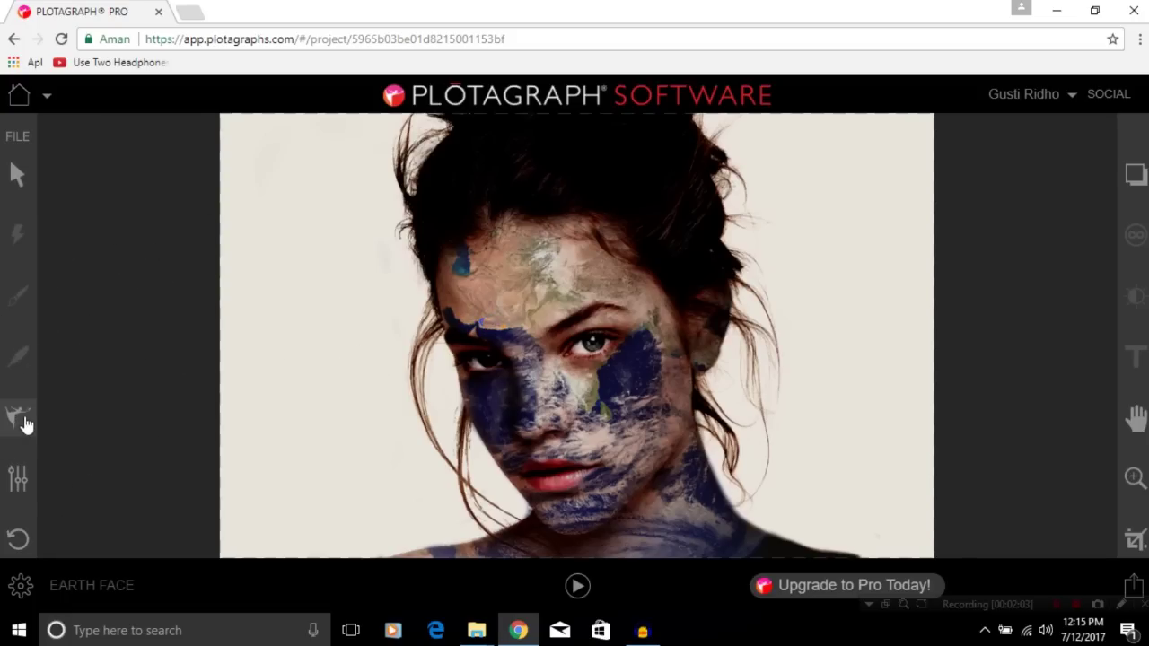
left_click(18, 542)
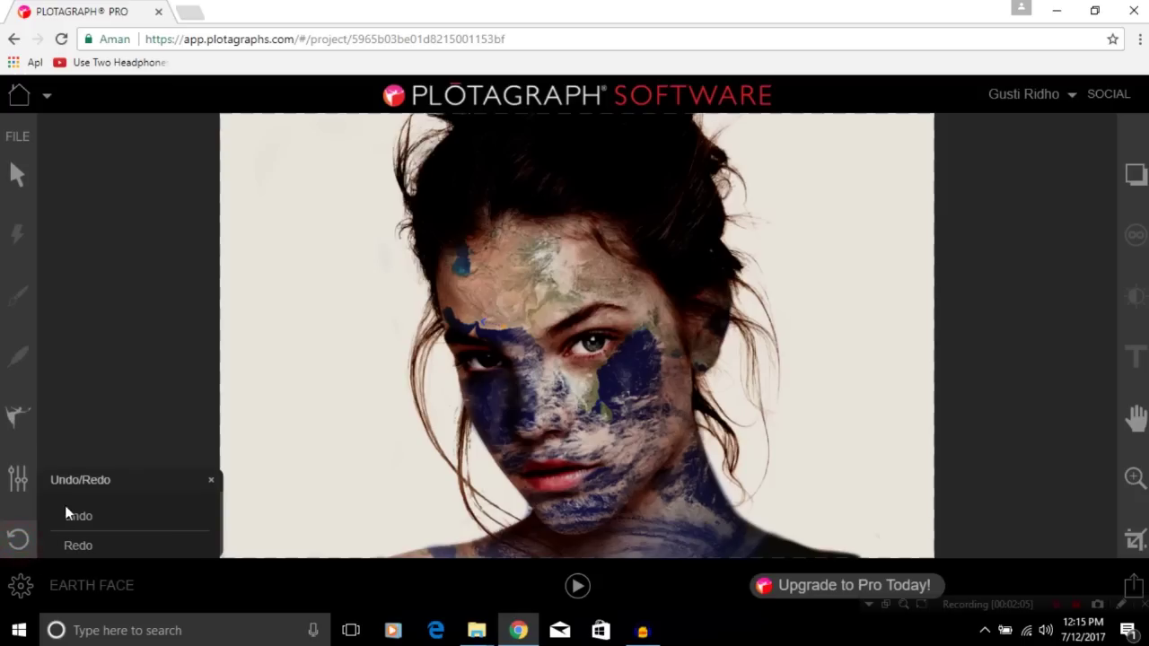
left_click(68, 514)
left_click(74, 519)
left_click(83, 521)
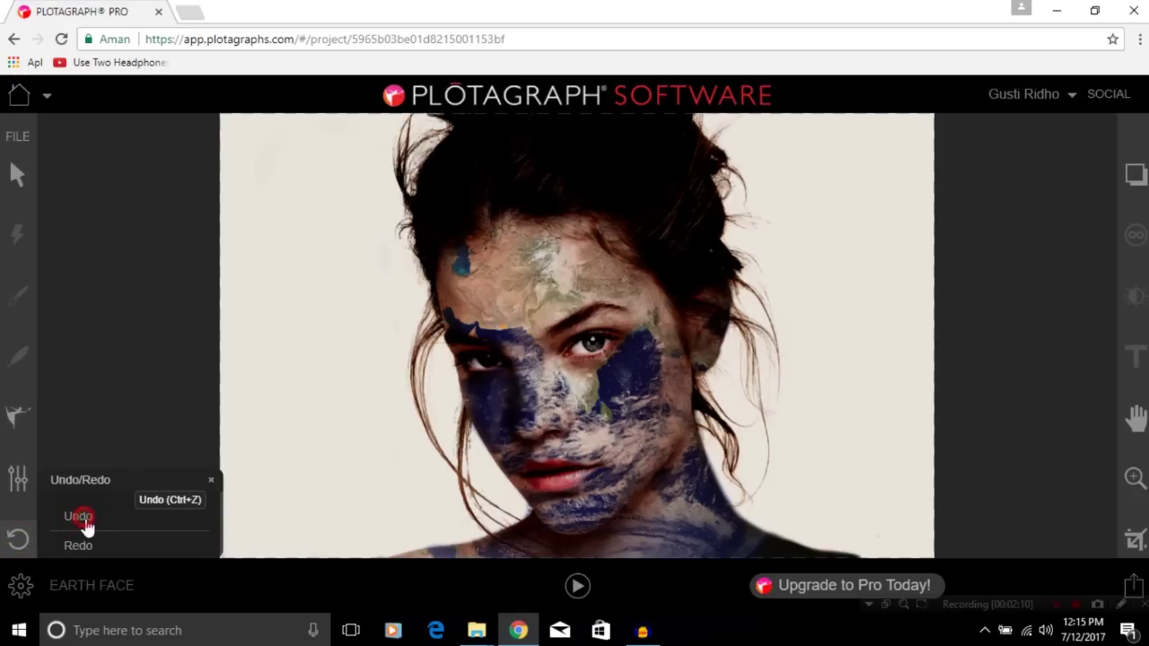
Paint stabilizer points along the hairline, erase them with Delete Points, and show Animation Properties
left_click(15, 417)
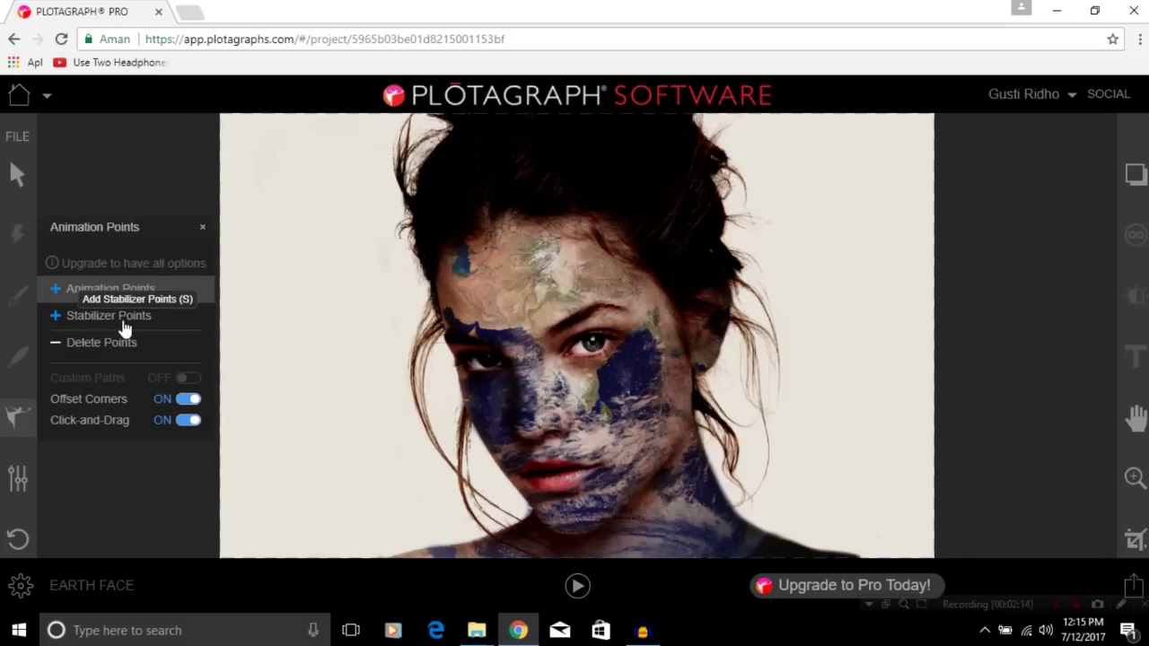
left_click(124, 325)
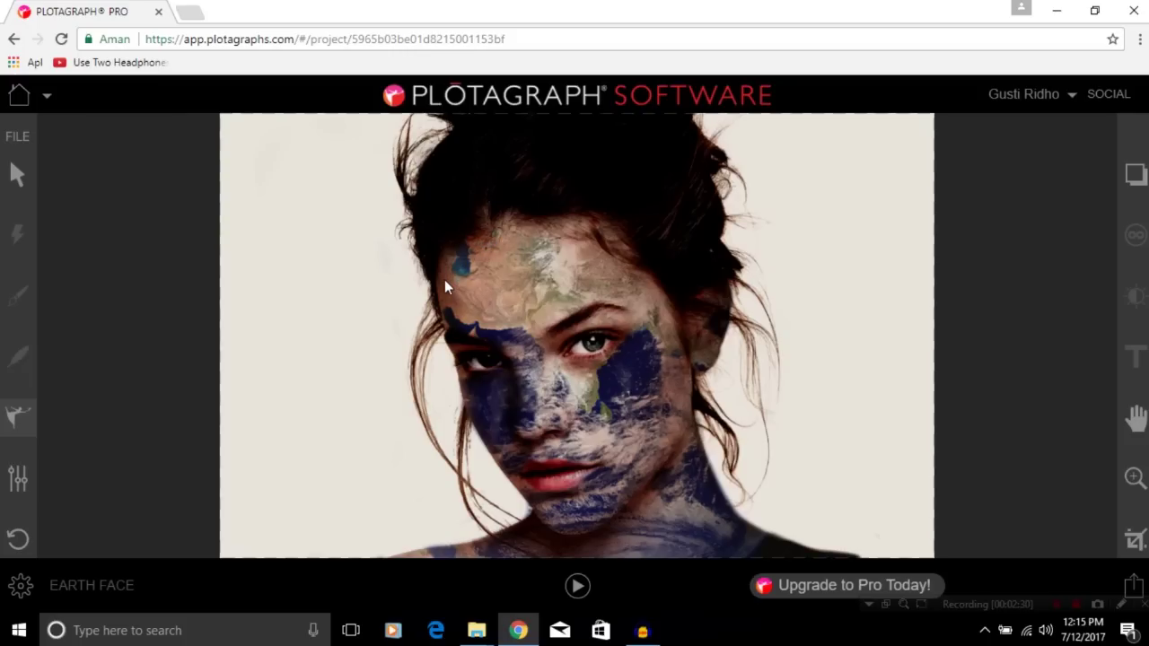
left_click_drag(455, 262, 532, 223)
left_click(20, 414)
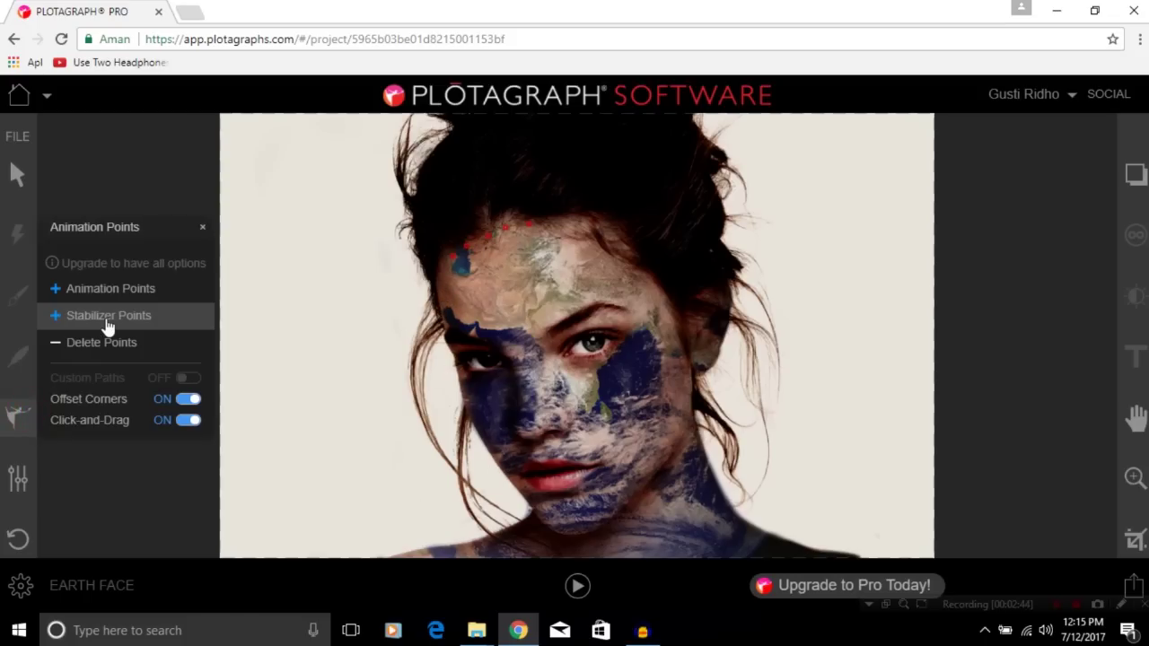
left_click(123, 323)
left_click(106, 345)
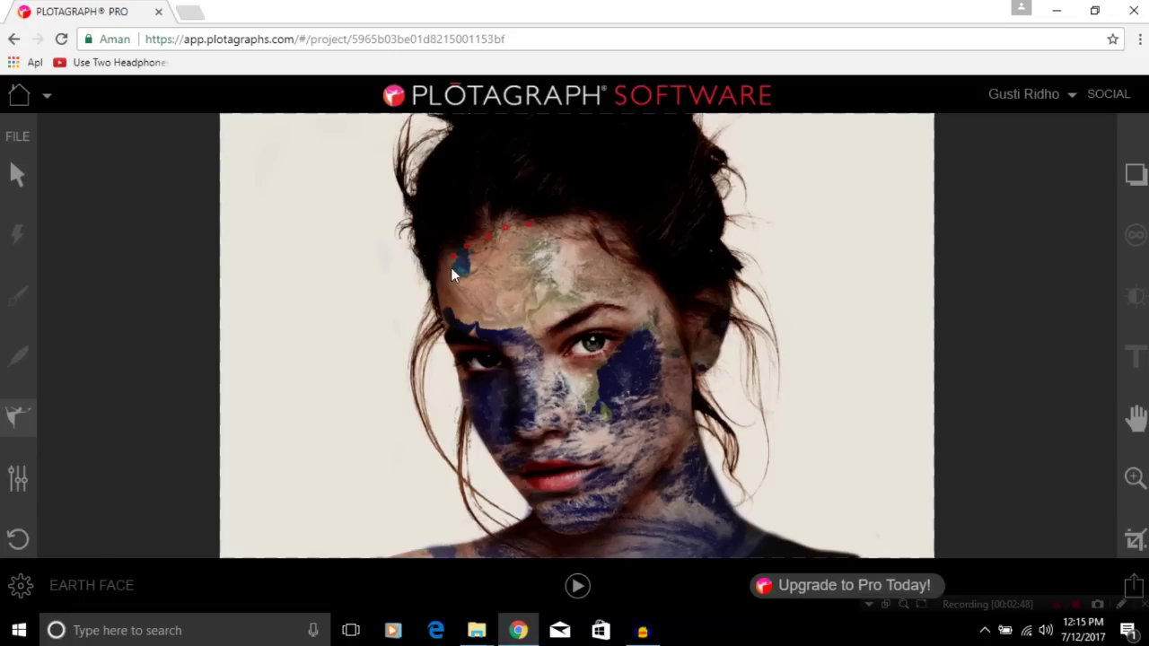
left_click_drag(453, 263, 526, 225)
left_click(18, 415)
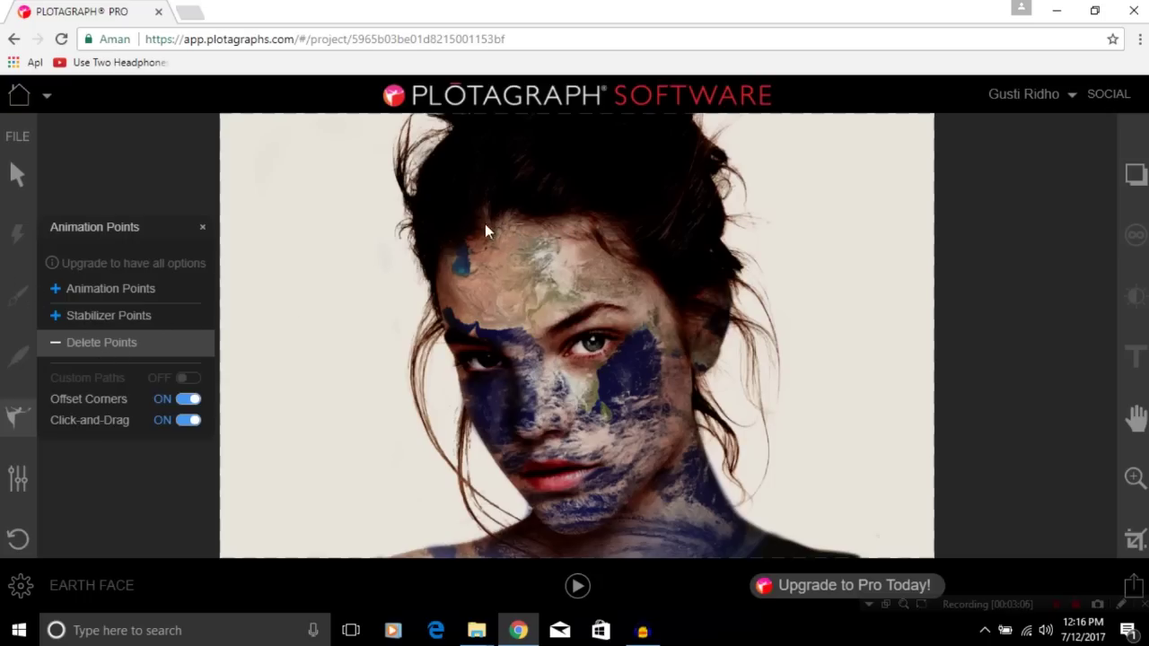
left_click(22, 477)
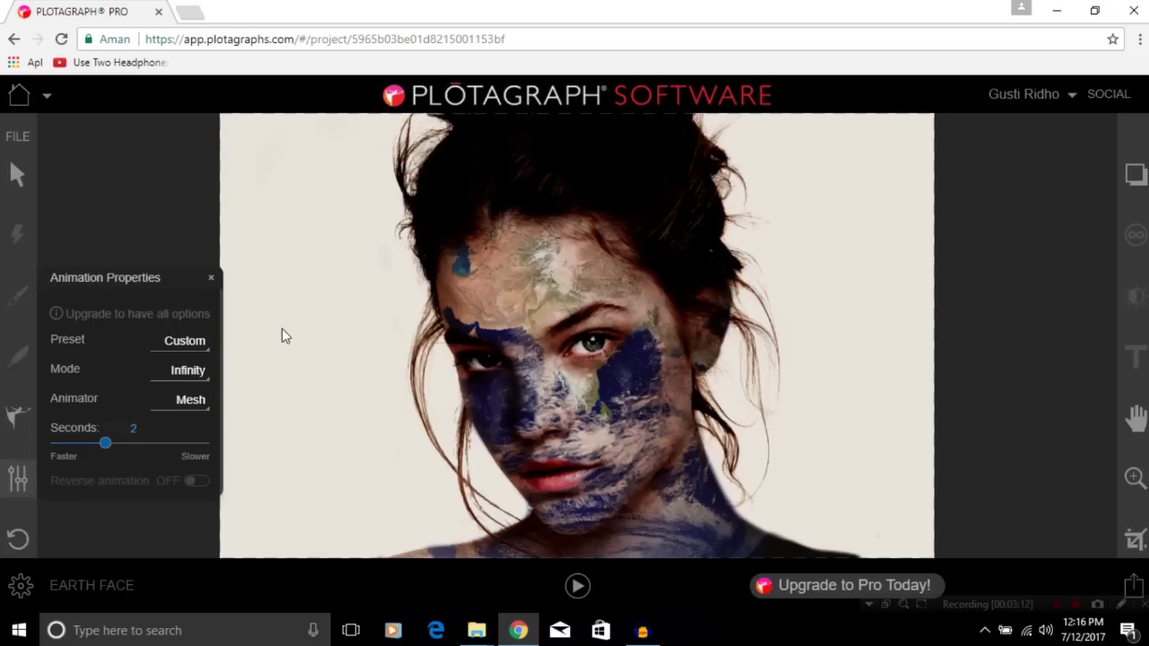
Keep Infinity mode and set the loop length to 4.5 seconds, then close the panel
left_click(184, 341)
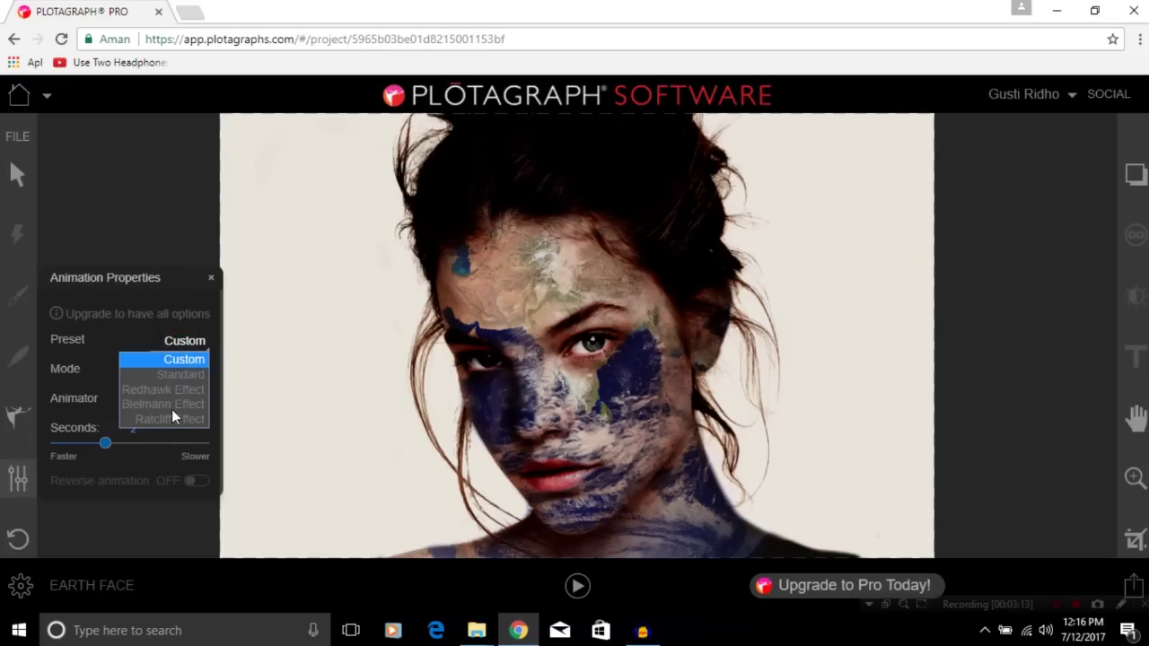
left_click(79, 370)
left_click(185, 369)
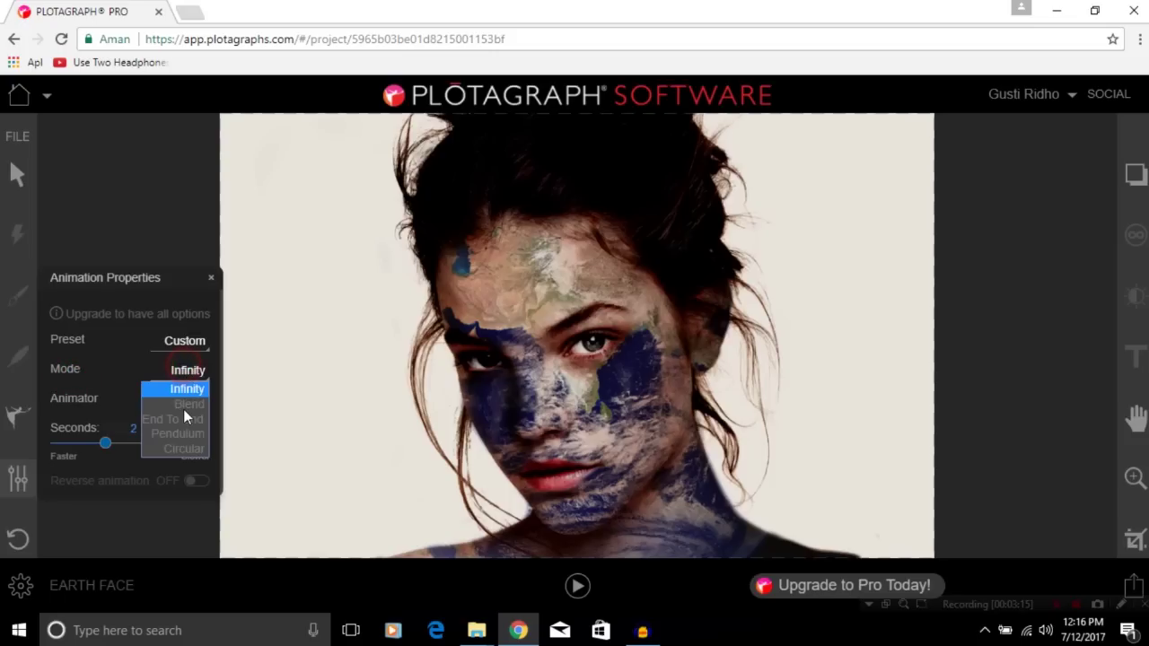
left_click(99, 391)
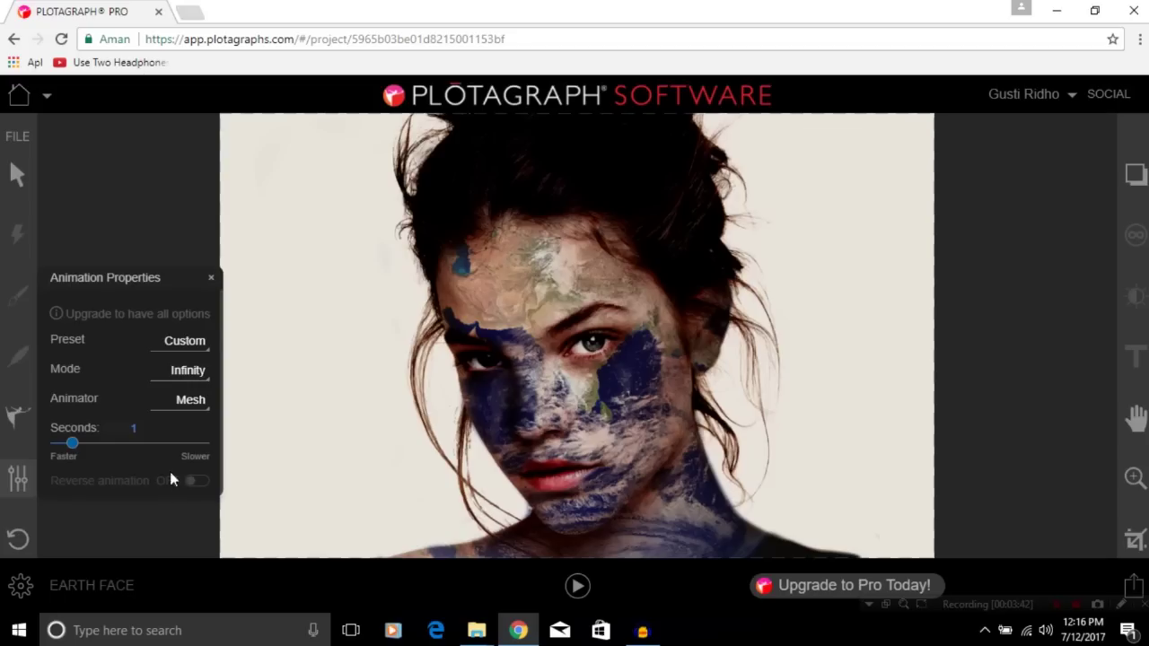
left_click_drag(74, 444, 187, 444)
left_click(211, 278)
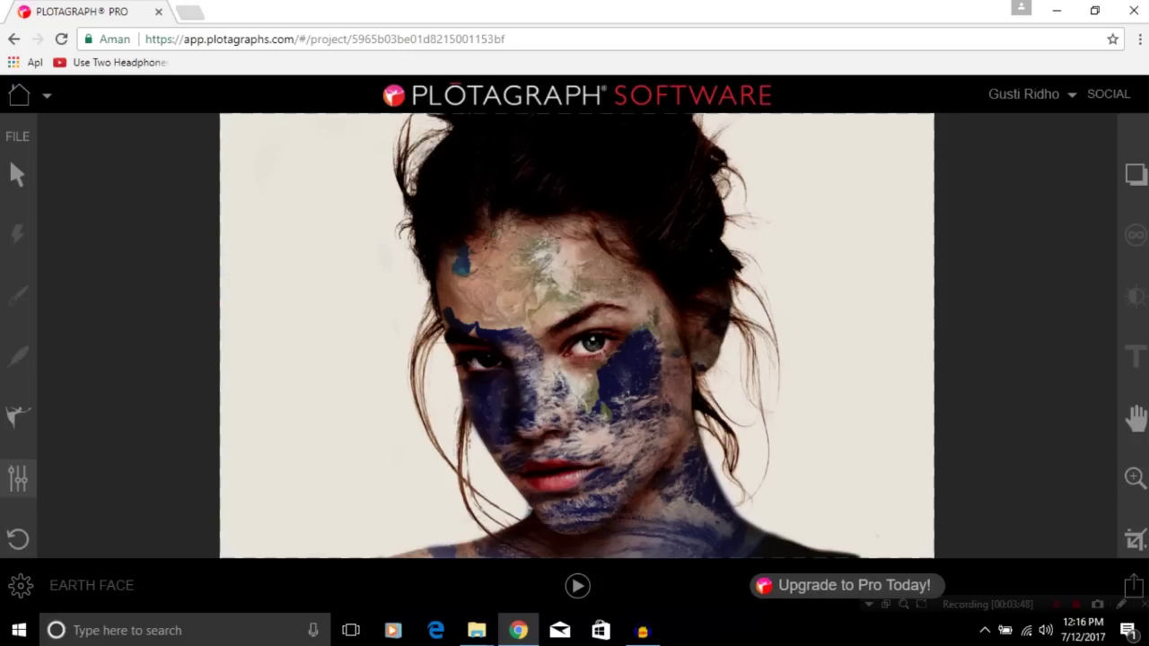
Zoom out to 50%, then zoom in close and pan around the face
left_click(1136, 481)
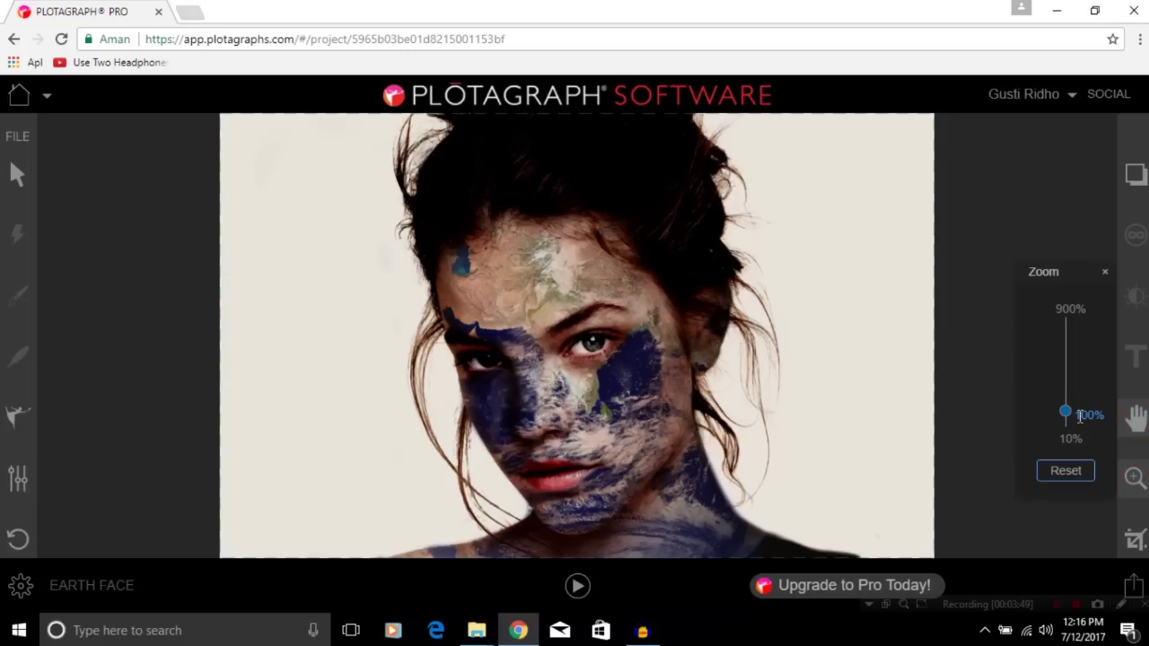
mouse_move(1067, 411)
left_mouse_down()
mouse_move(1067, 390)
mouse_move(1065, 416)
left_mouse_up()
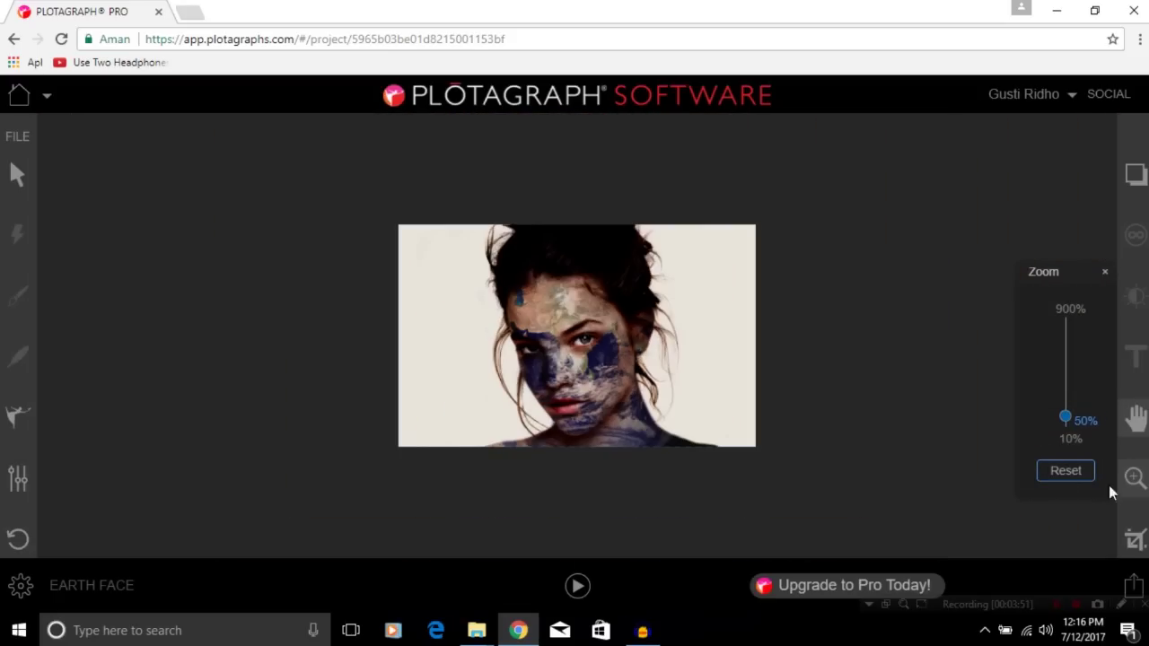
left_click(1135, 538)
left_click(1135, 418)
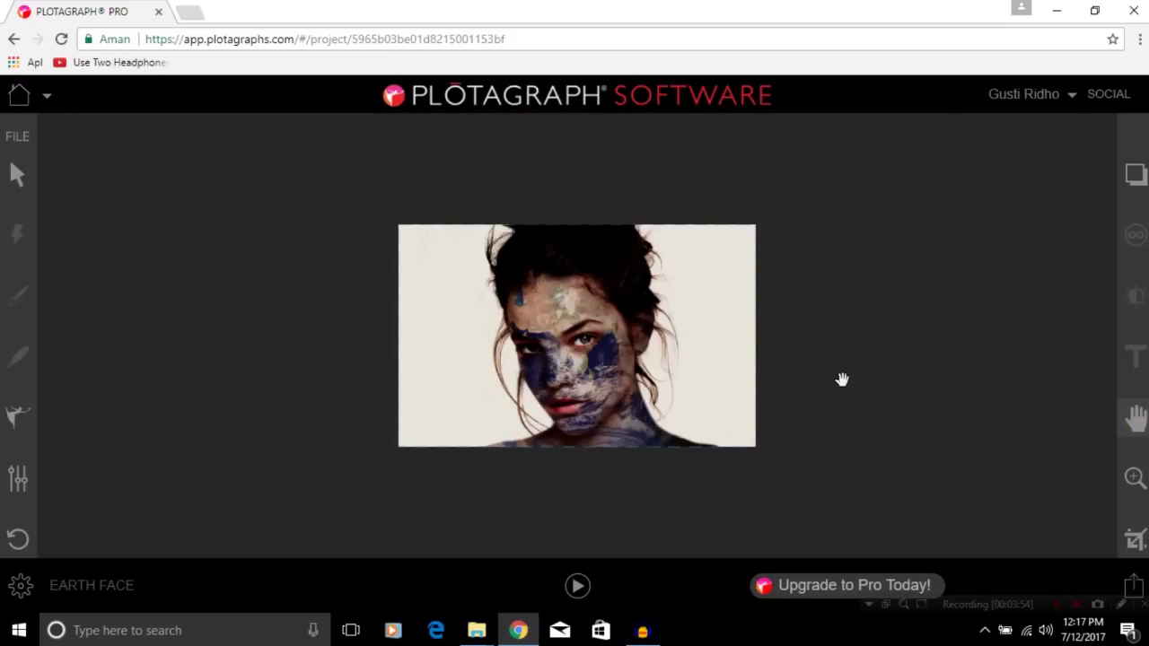
left_click(1135, 478)
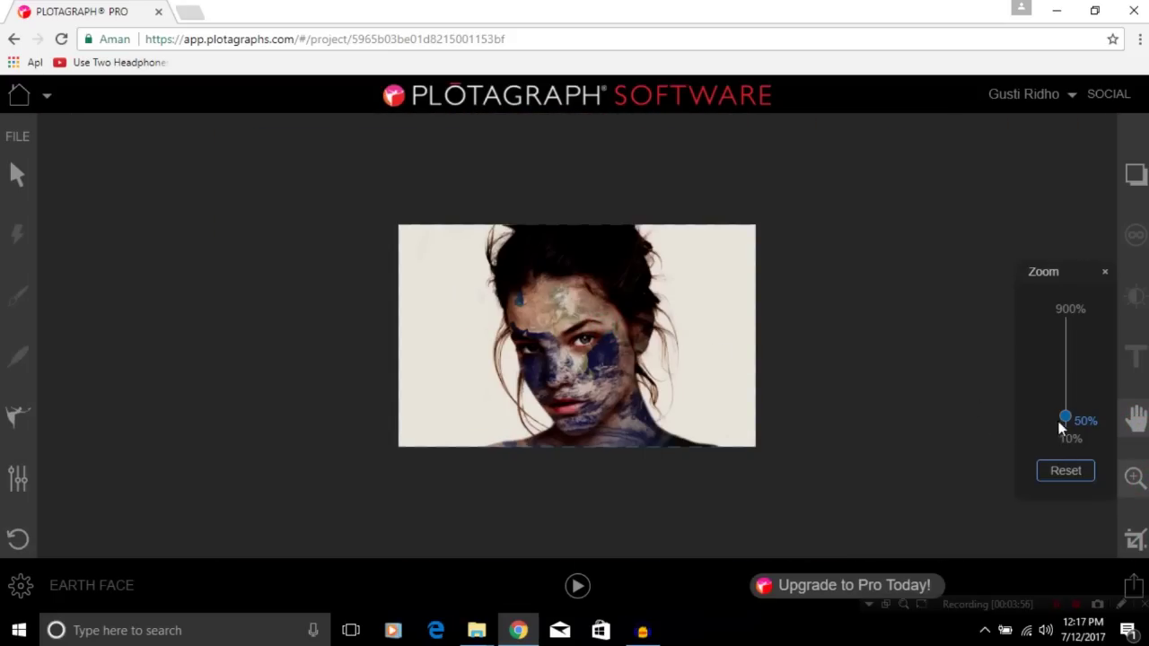
left_click_drag(1064, 418, 1066, 403)
left_click(1137, 418)
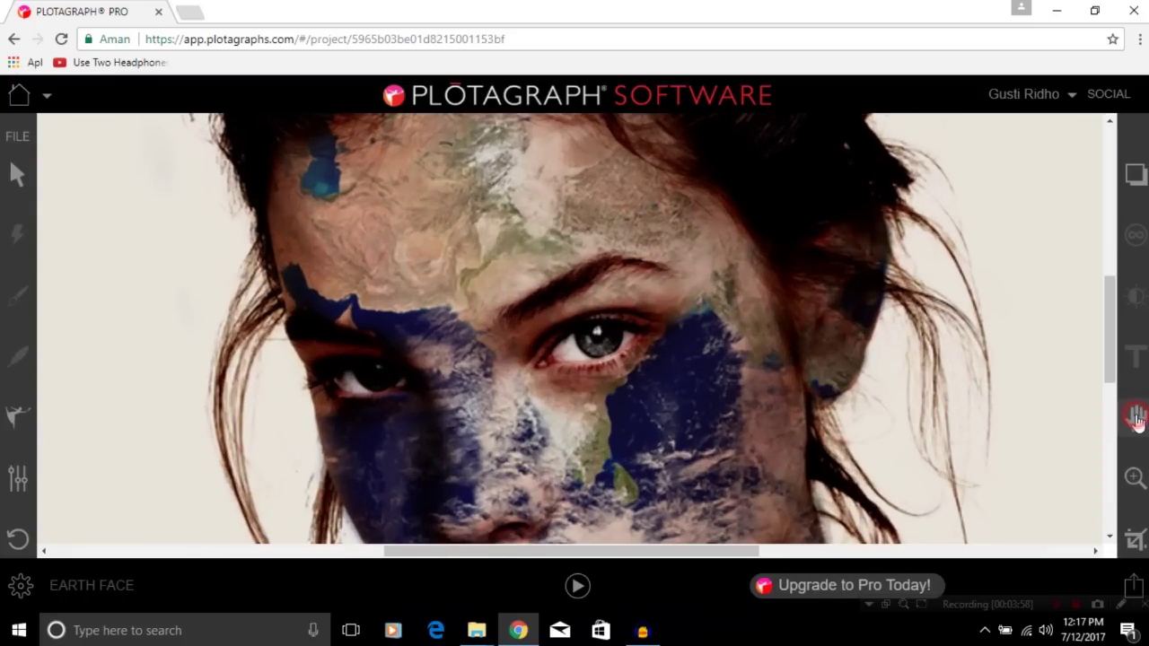
mouse_move(500, 318)
left_mouse_down()
mouse_move(567, 446)
mouse_move(425, 296)
left_mouse_up()
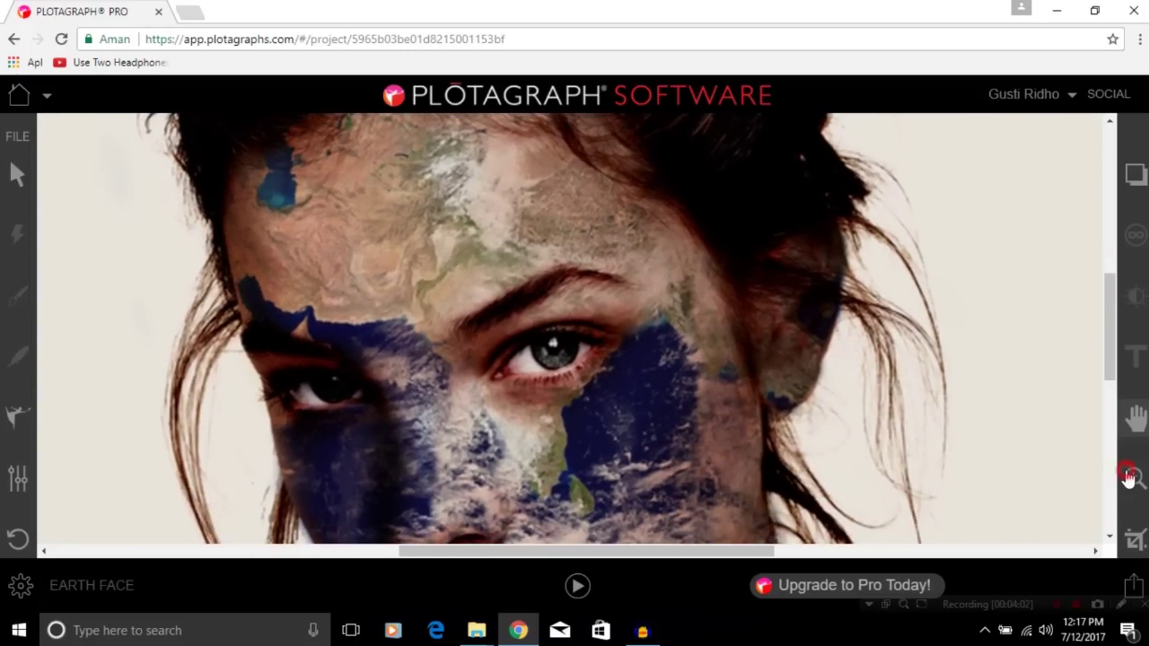
Settle the zoom at 110% so the whole face is framed
left_click(1129, 479)
left_click_drag(1064, 408, 1065, 414)
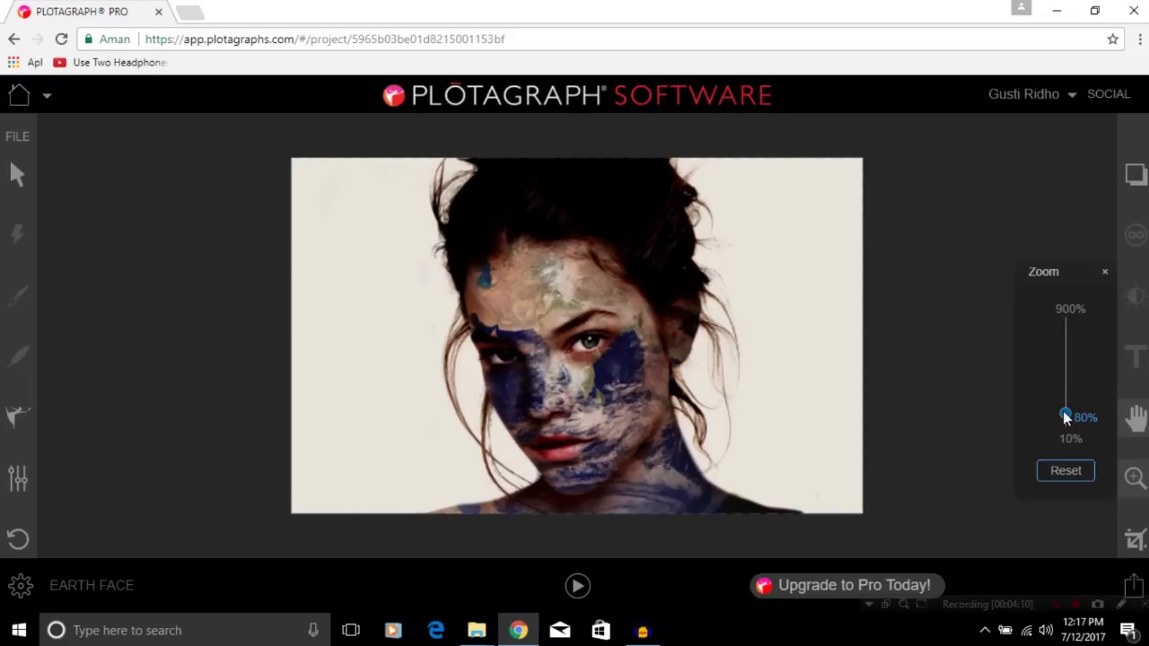
left_click_drag(1064, 415, 1064, 410)
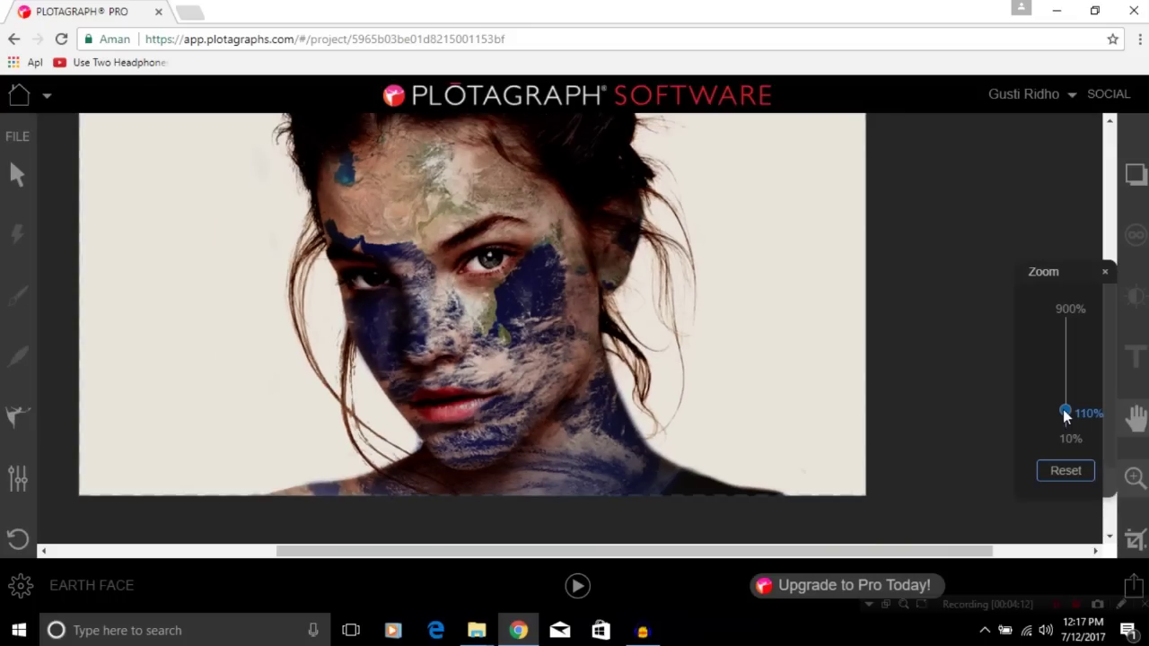
left_click(20, 417)
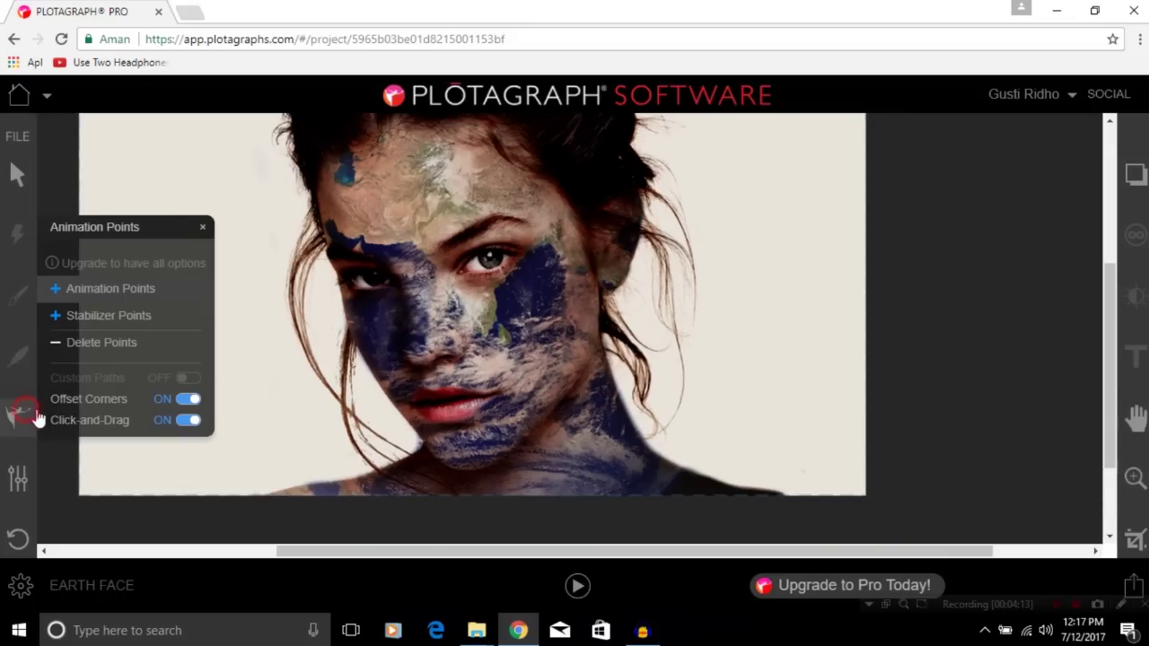
Reposition the face and trace stabilizer points along the hairline, neck and left face edge
left_click(96, 324)
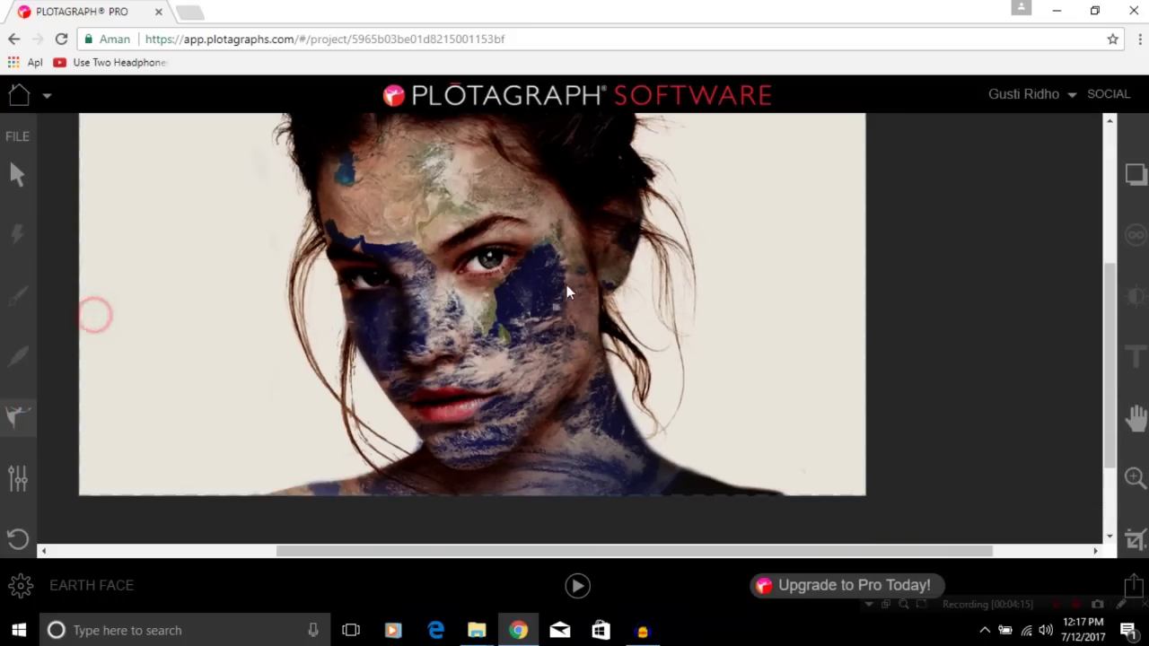
left_click(1135, 418)
left_click_drag(662, 295, 726, 336)
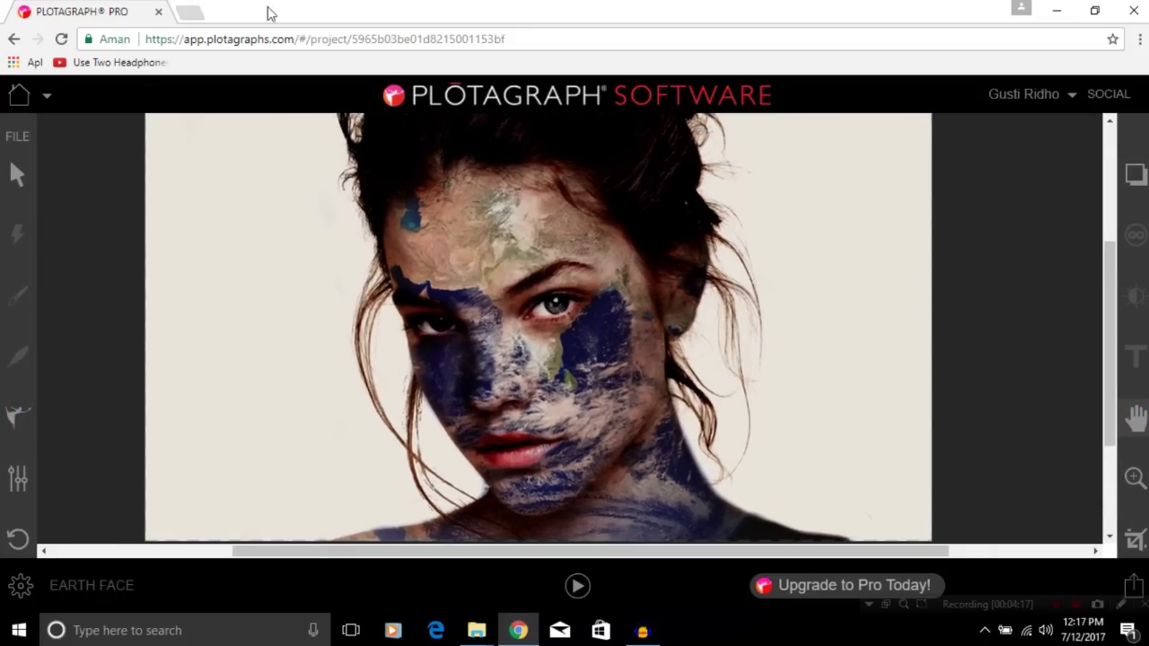
left_click(18, 417)
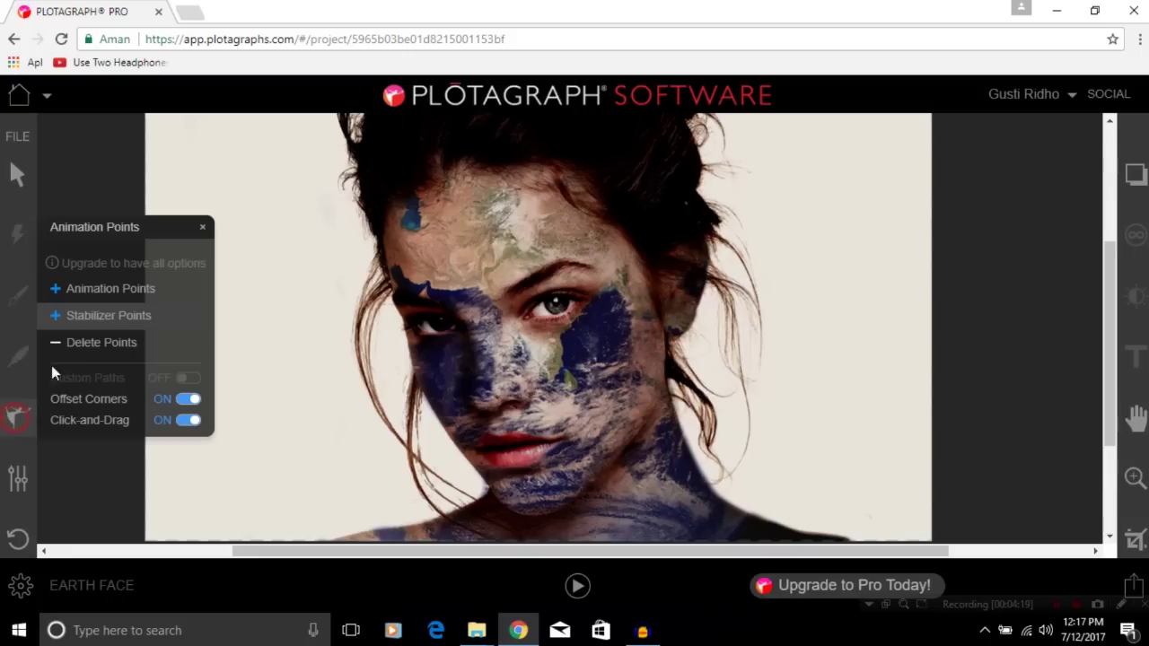
left_click(90, 317)
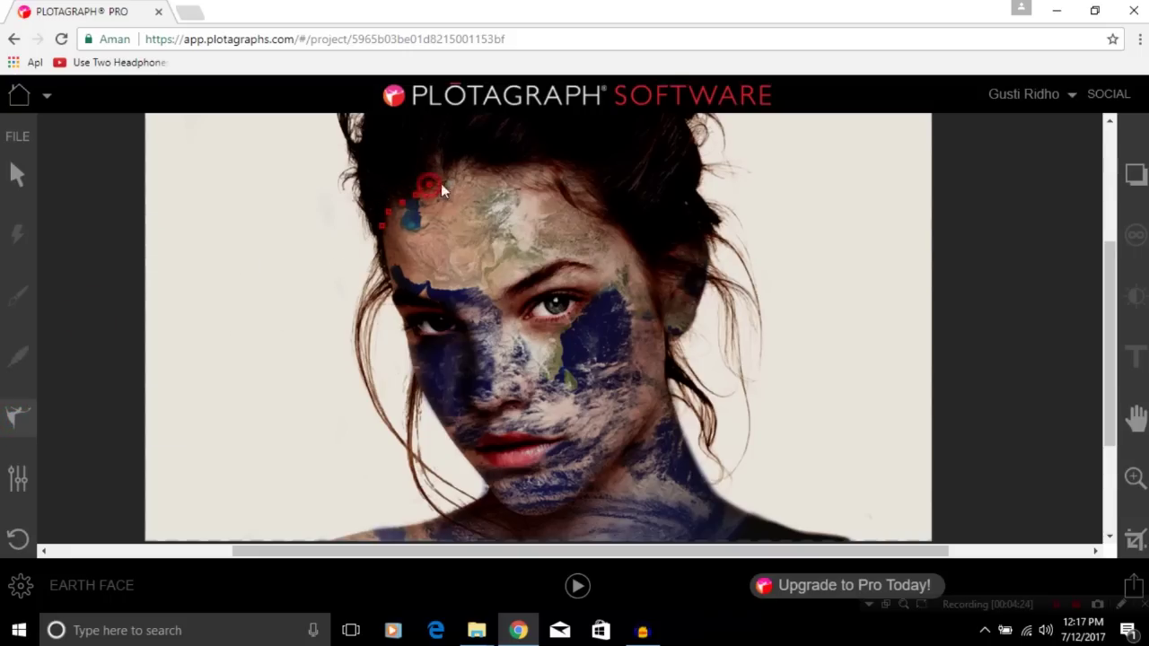
mouse_move(546, 160)
left_mouse_down()
mouse_move(621, 231)
mouse_move(696, 464)
mouse_move(781, 526)
left_mouse_up()
mouse_move(385, 259)
left_mouse_down()
mouse_move(409, 356)
mouse_move(416, 531)
left_mouse_up()
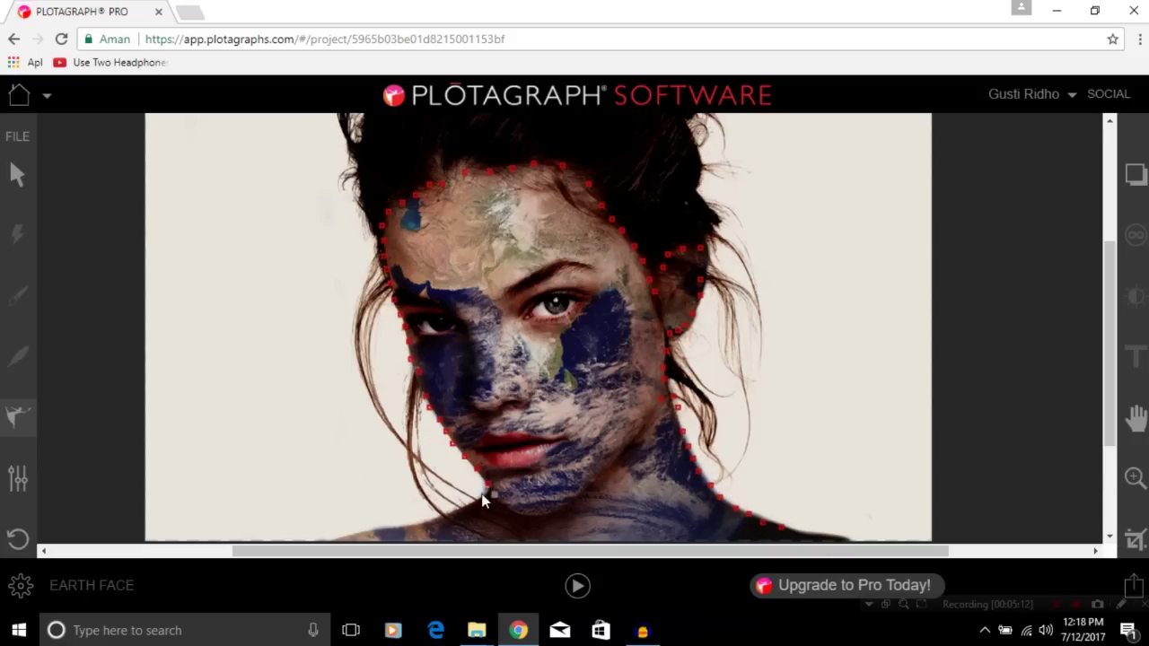
left_click_drag(339, 536, 333, 533)
Draw motion arrows and anchor points across the forehead, including its left side
left_click(11, 428)
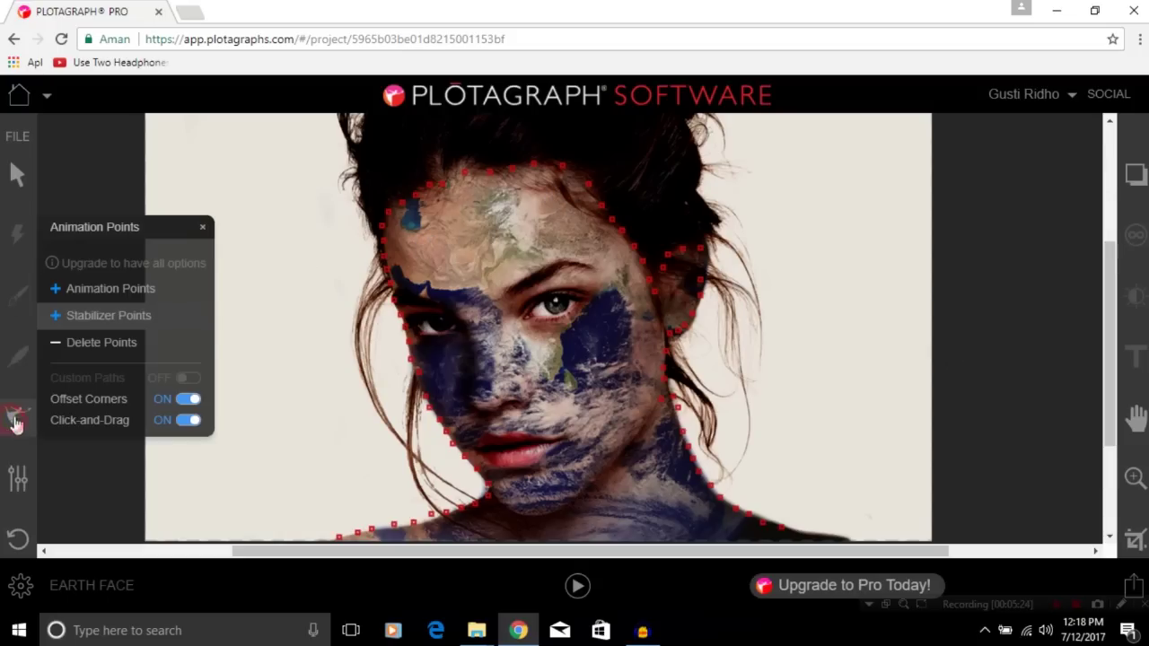
left_click(76, 292)
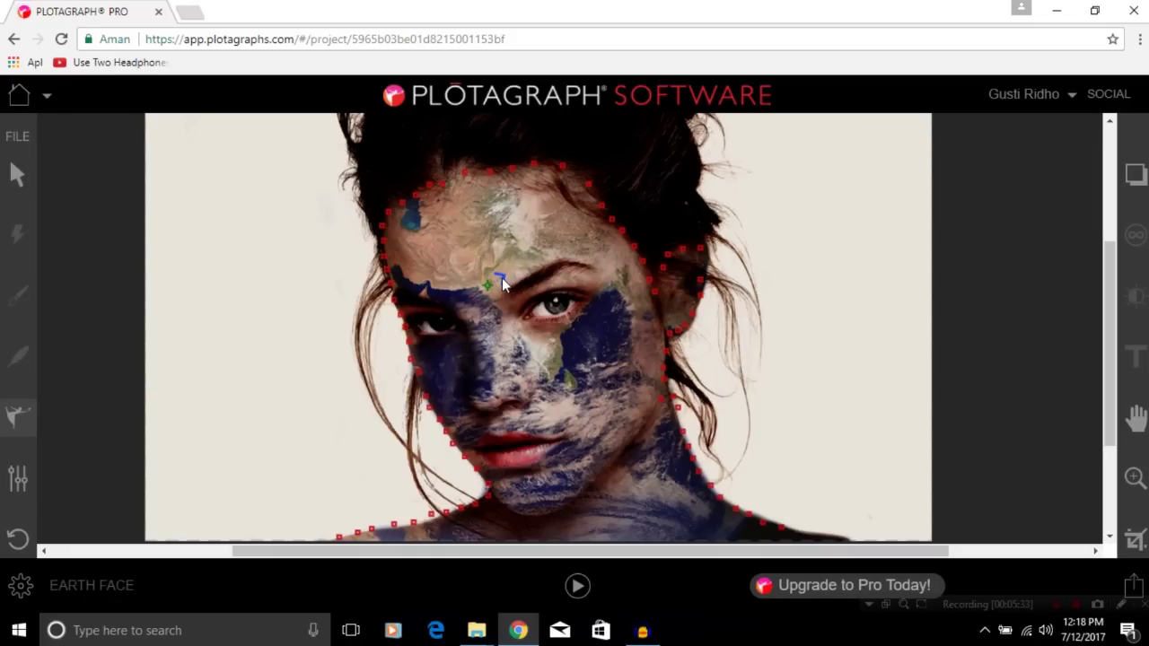
left_click_drag(502, 277, 532, 260)
left_click(552, 249)
left_click(483, 266)
left_click_drag(545, 241, 584, 237)
left_click_drag(480, 214, 523, 200)
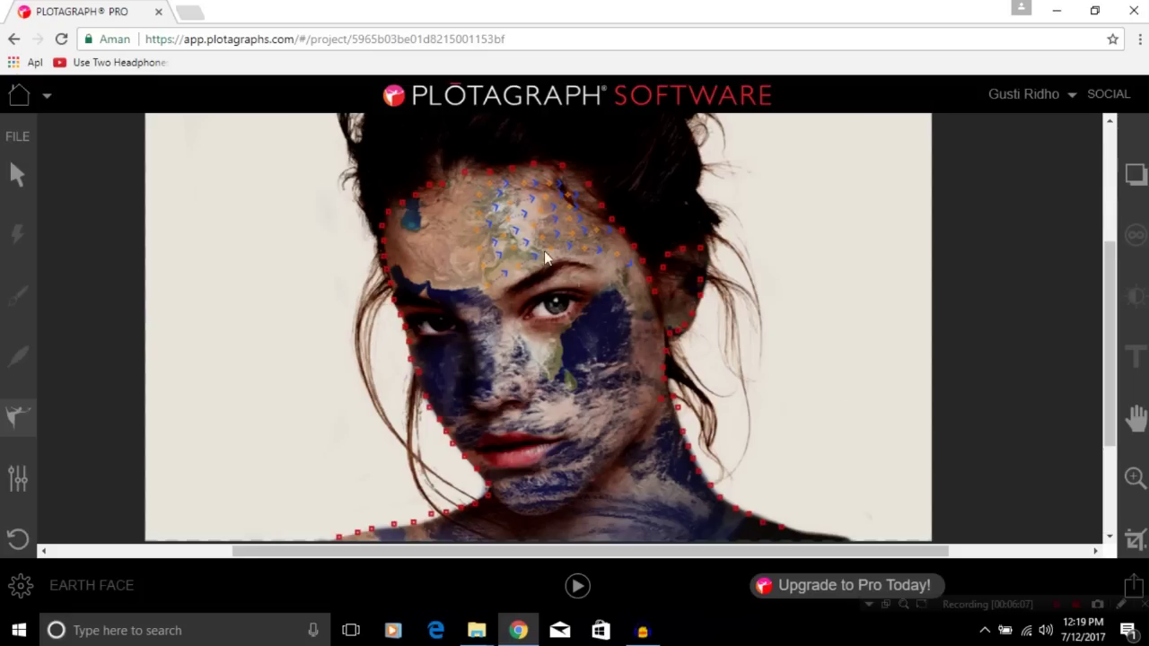
left_click(578, 587)
left_click(577, 588)
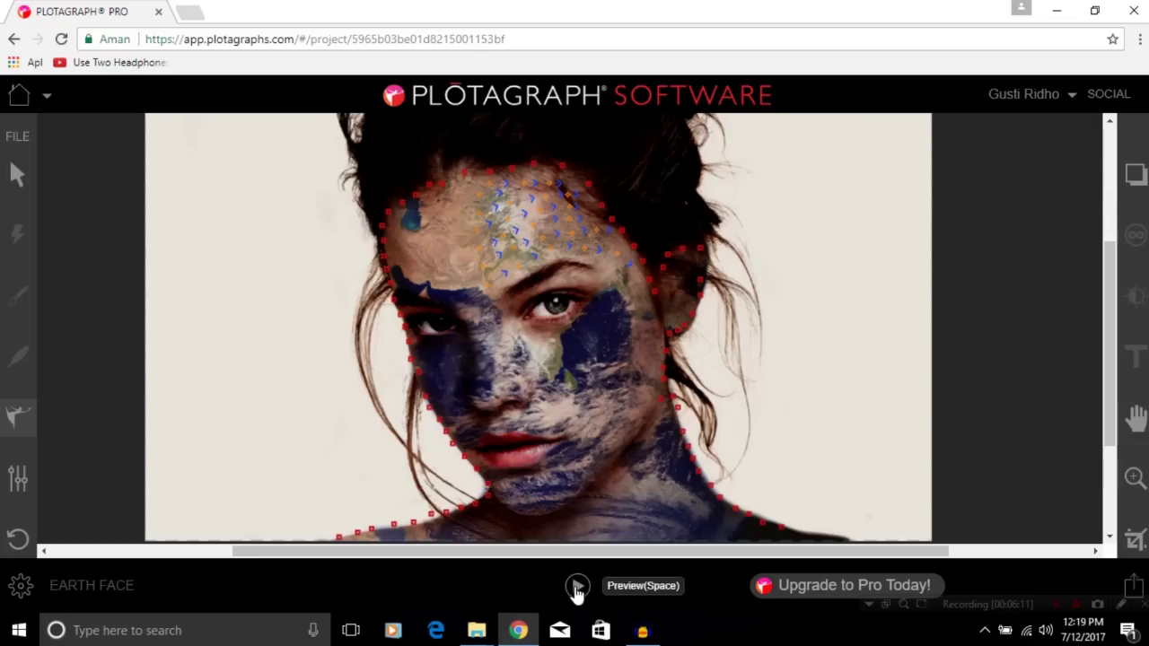
left_click(577, 589)
left_click(579, 586)
left_click(579, 585)
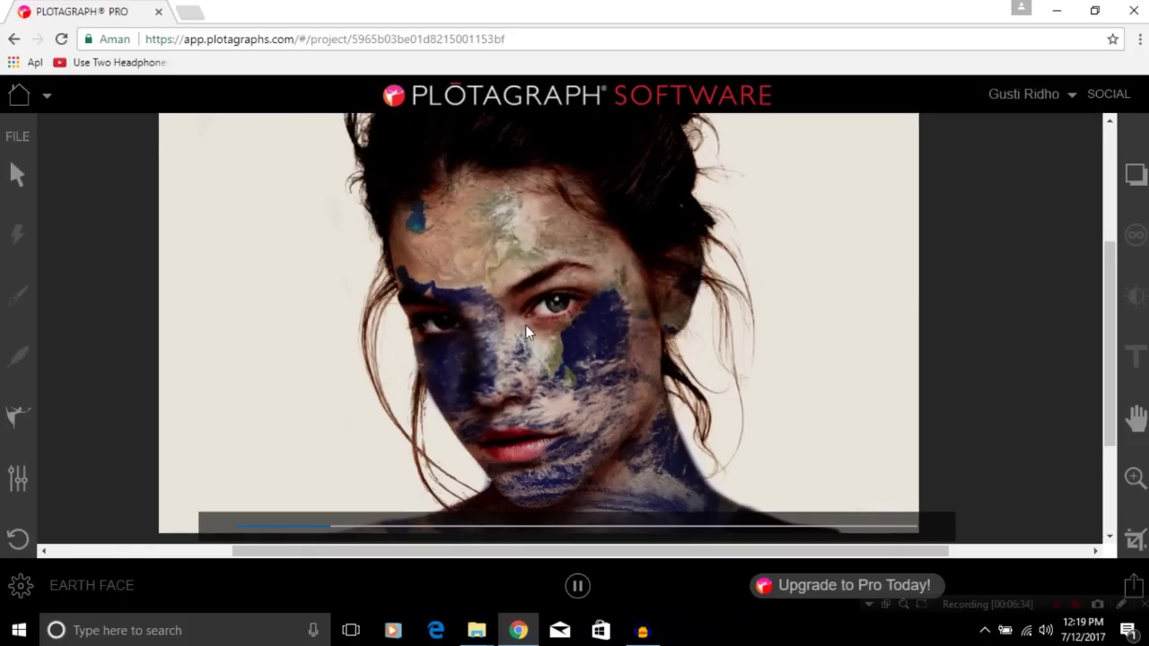
left_click(581, 586)
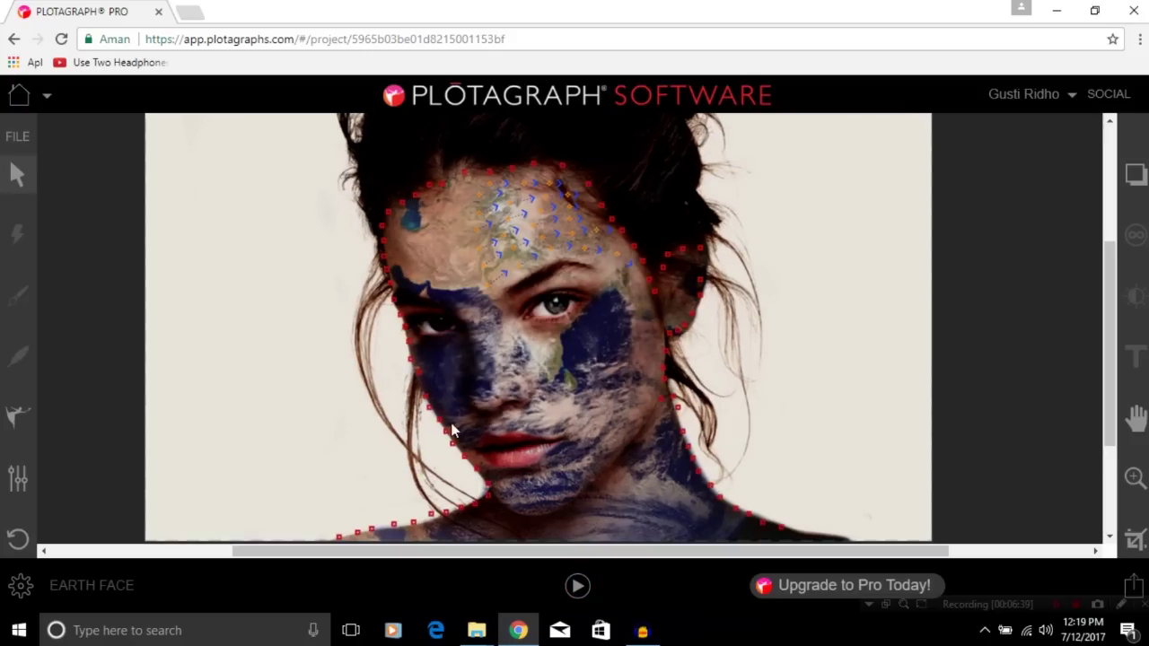
Anchor the left eyebrow with stabilizer points, add left-forehead motion arrows, and preview
left_click(20, 496)
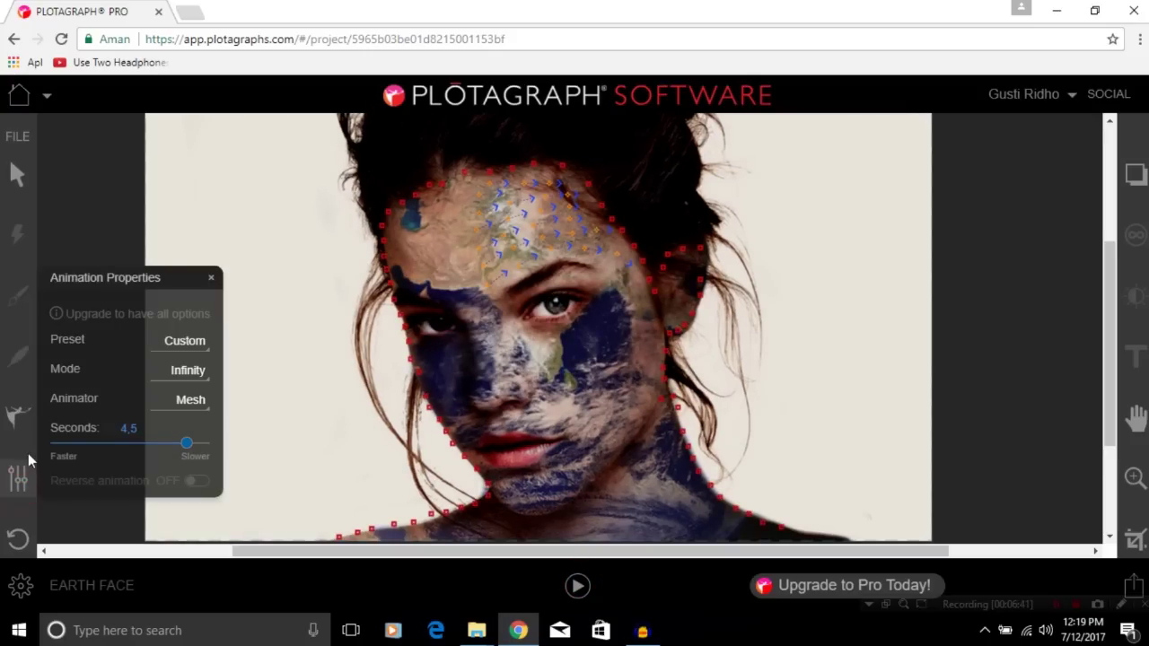
left_click(18, 416)
left_click(125, 316)
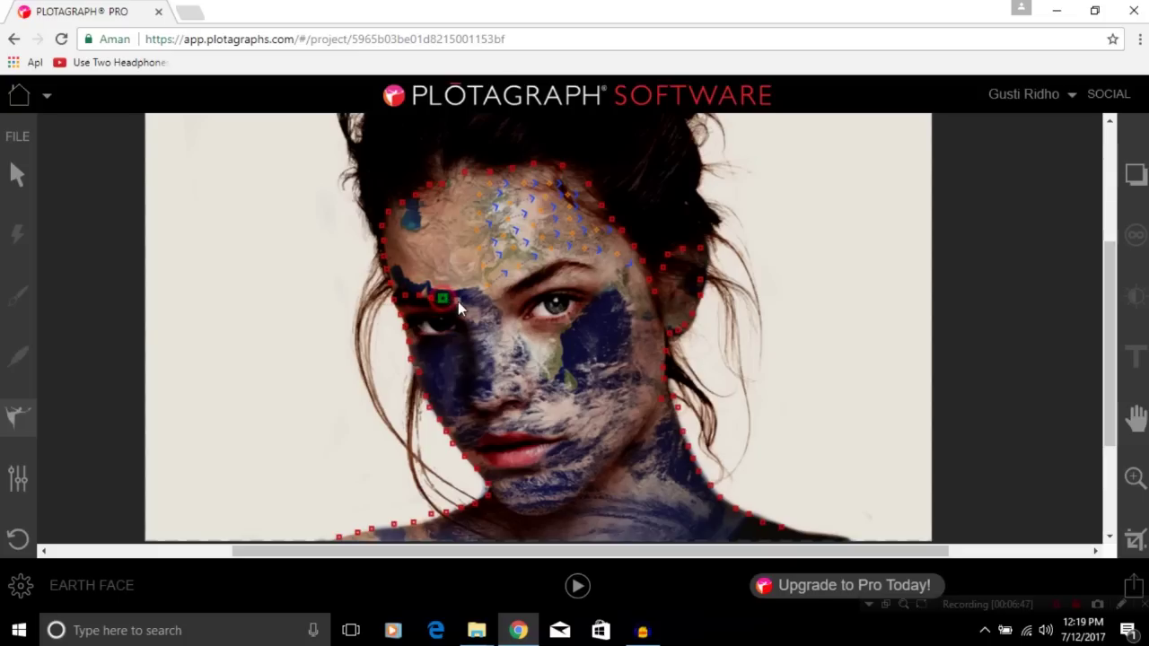
mouse_move(457, 301)
left_mouse_down()
mouse_move(620, 269)
mouse_move(639, 280)
left_mouse_up()
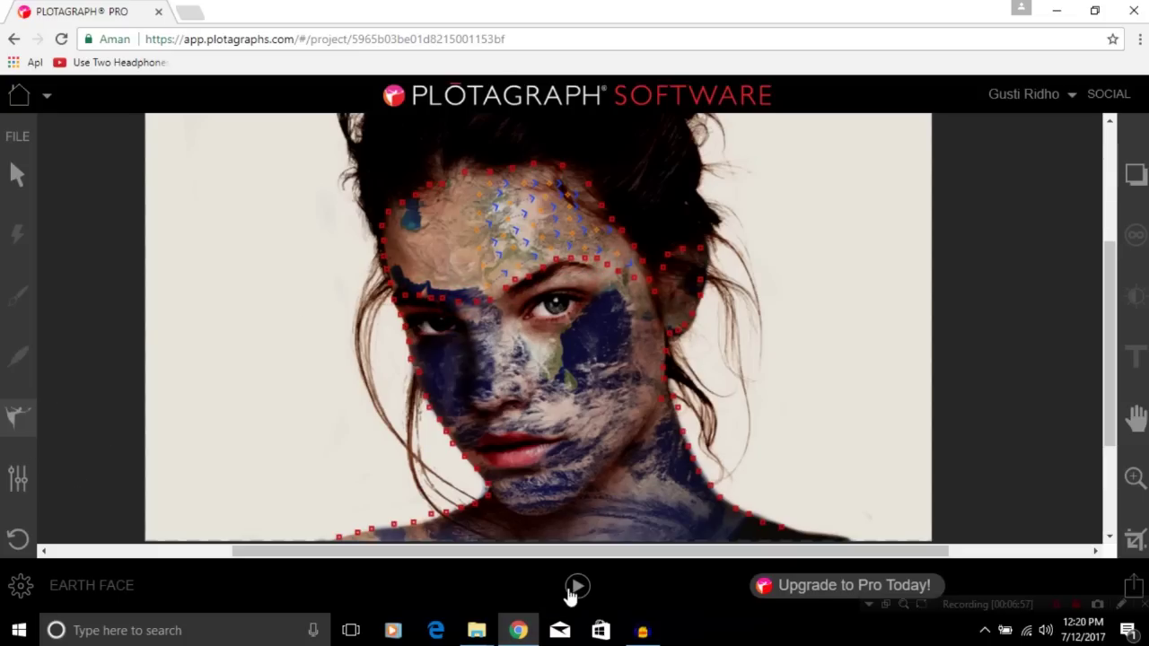
left_click(569, 590)
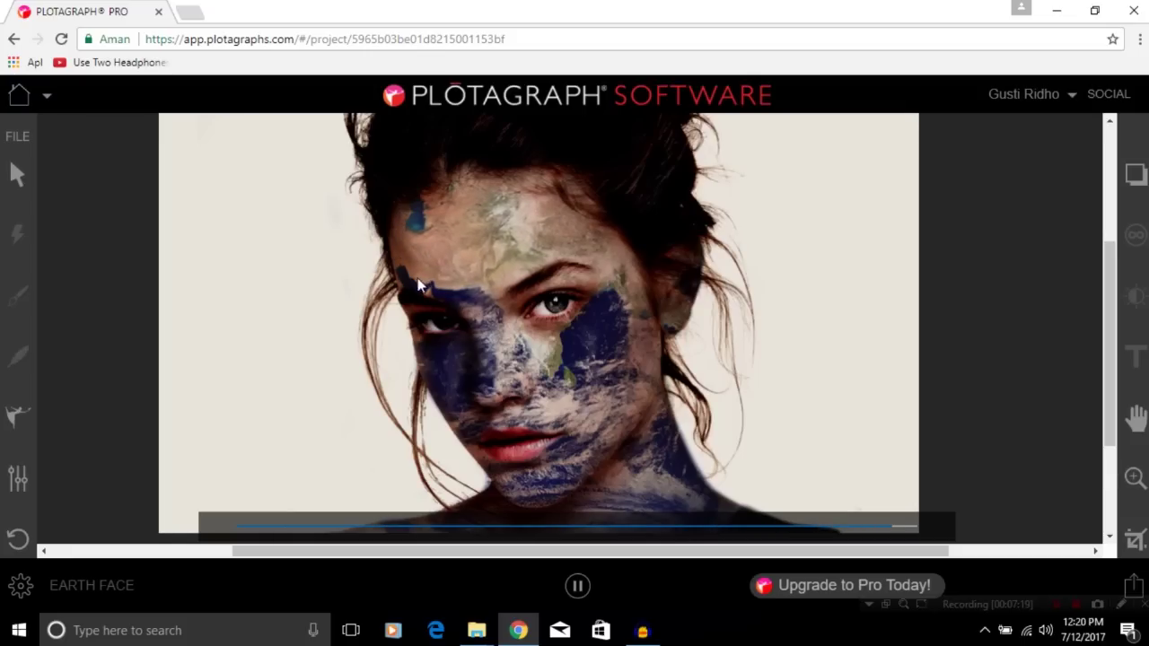
left_click(579, 588)
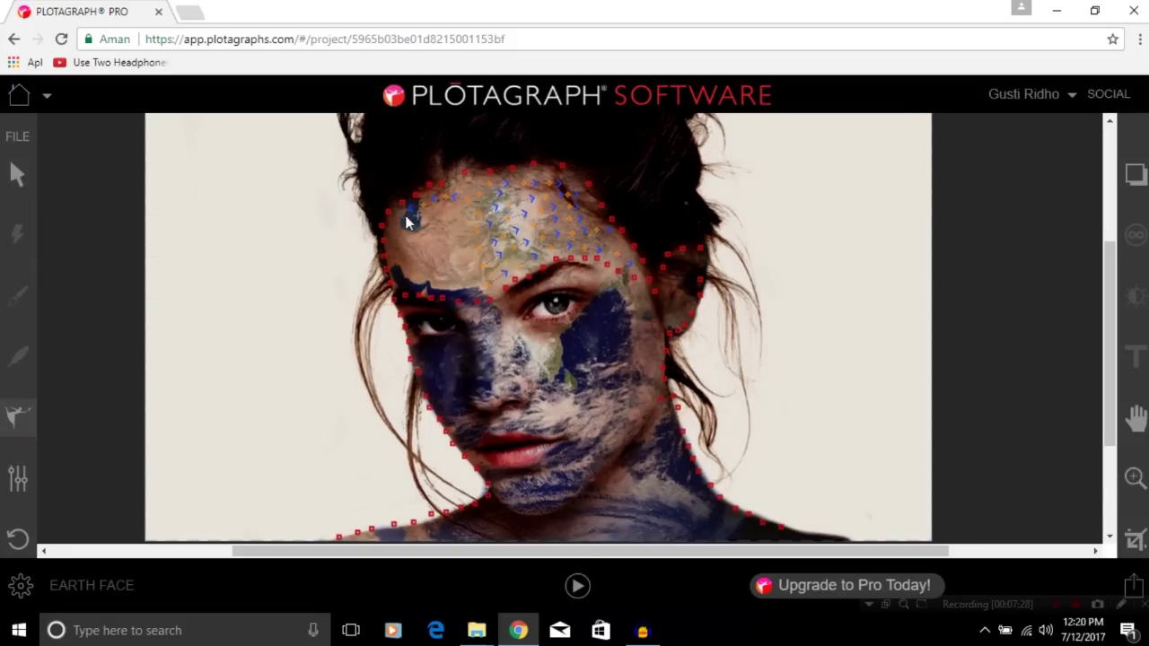
left_click_drag(476, 247, 410, 262)
key("space")
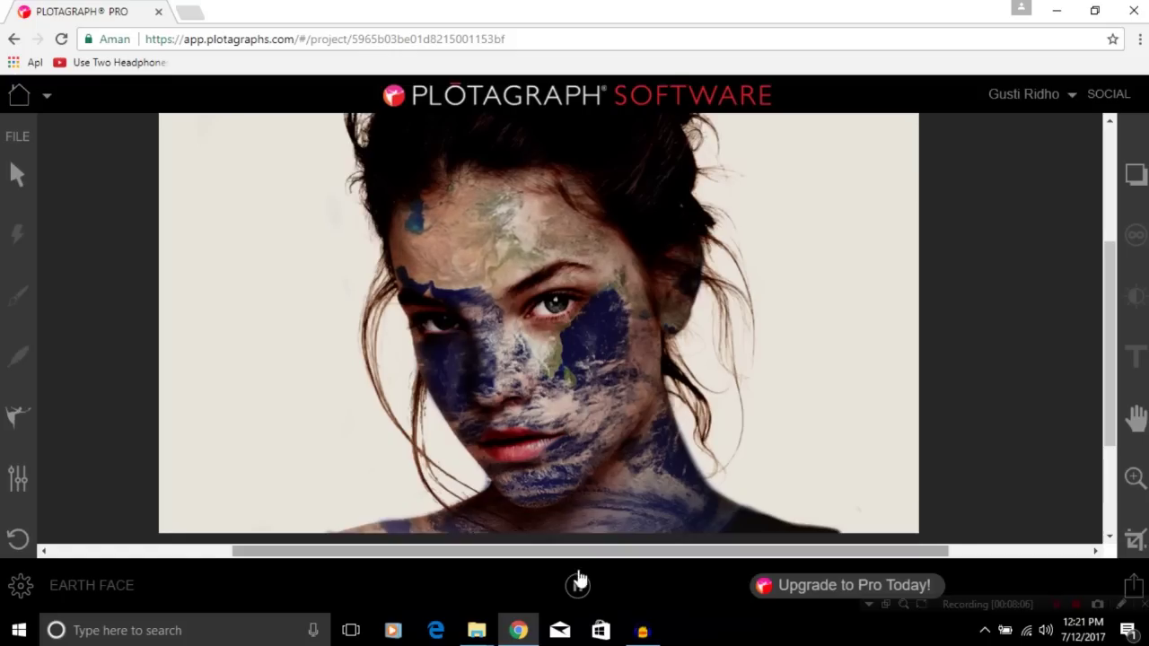
Place a stabilizer line down the left cheek
key("space")
left_click(11, 411)
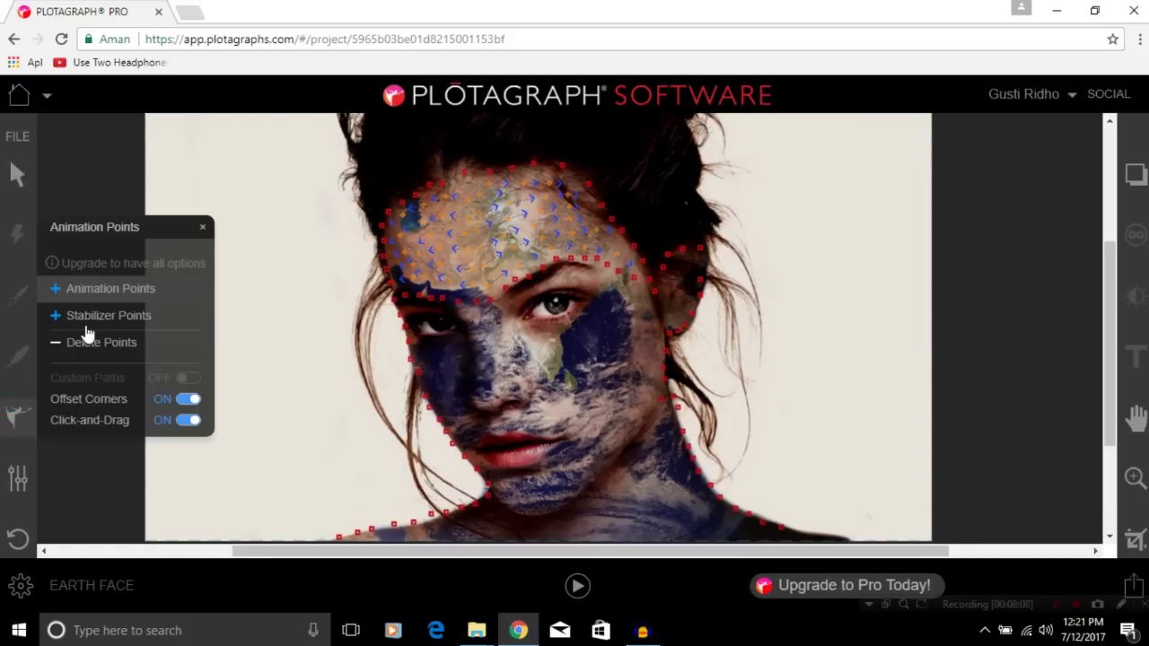
left_click(96, 314)
left_click(518, 312)
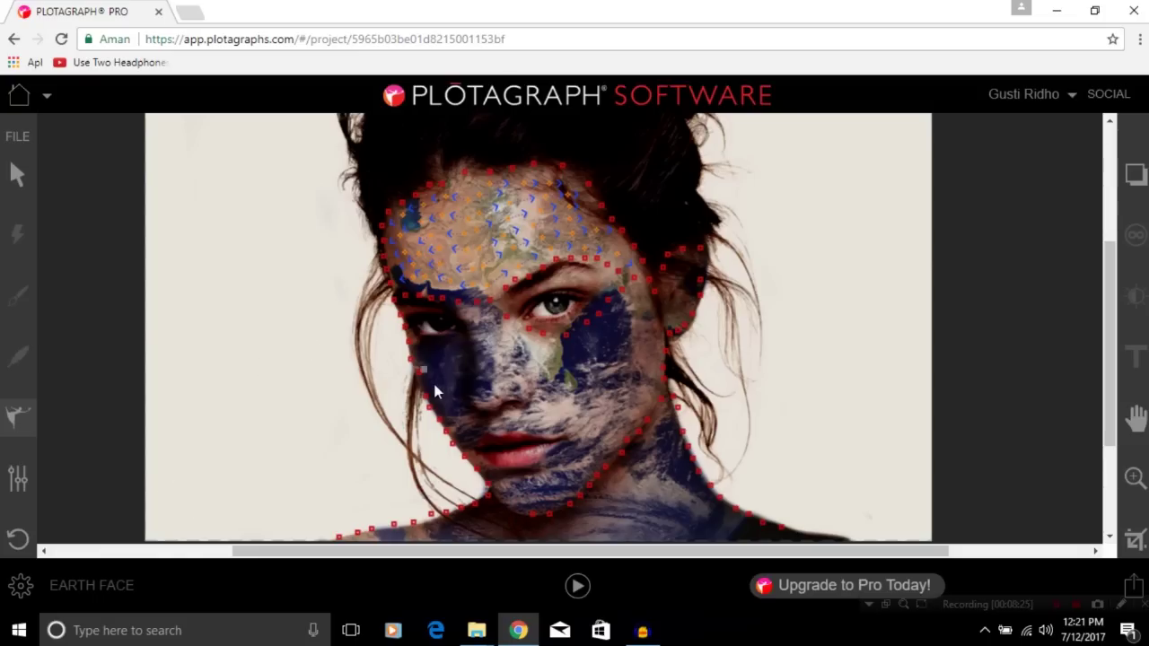
left_click_drag(475, 345, 494, 414)
Paint motion arrows on the right and left cheeks, previewing the loop
left_click(27, 418)
left_click(95, 288)
mouse_move(528, 344)
left_mouse_down()
mouse_move(631, 308)
mouse_move(602, 367)
mouse_move(563, 386)
mouse_move(641, 404)
mouse_move(569, 496)
mouse_move(544, 429)
mouse_move(485, 449)
mouse_move(568, 446)
left_mouse_up()
left_click(578, 596)
mouse_move(538, 359)
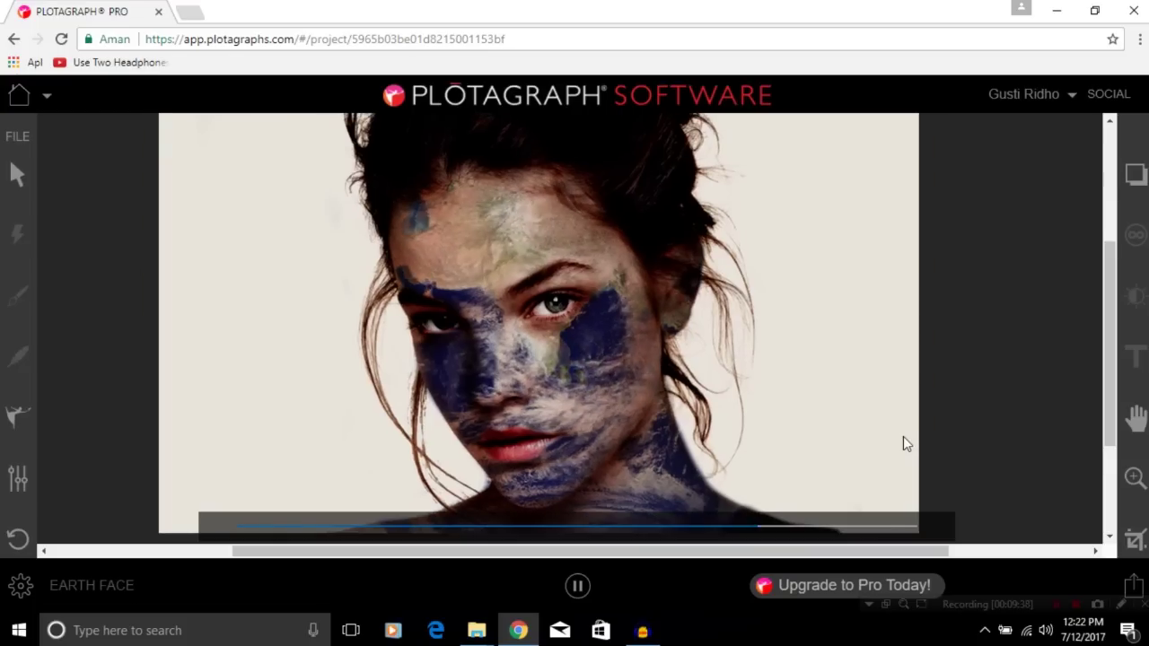
left_click(25, 415)
mouse_move(474, 436)
left_mouse_down()
mouse_move(440, 372)
mouse_move(485, 336)
left_mouse_up()
left_click(577, 586)
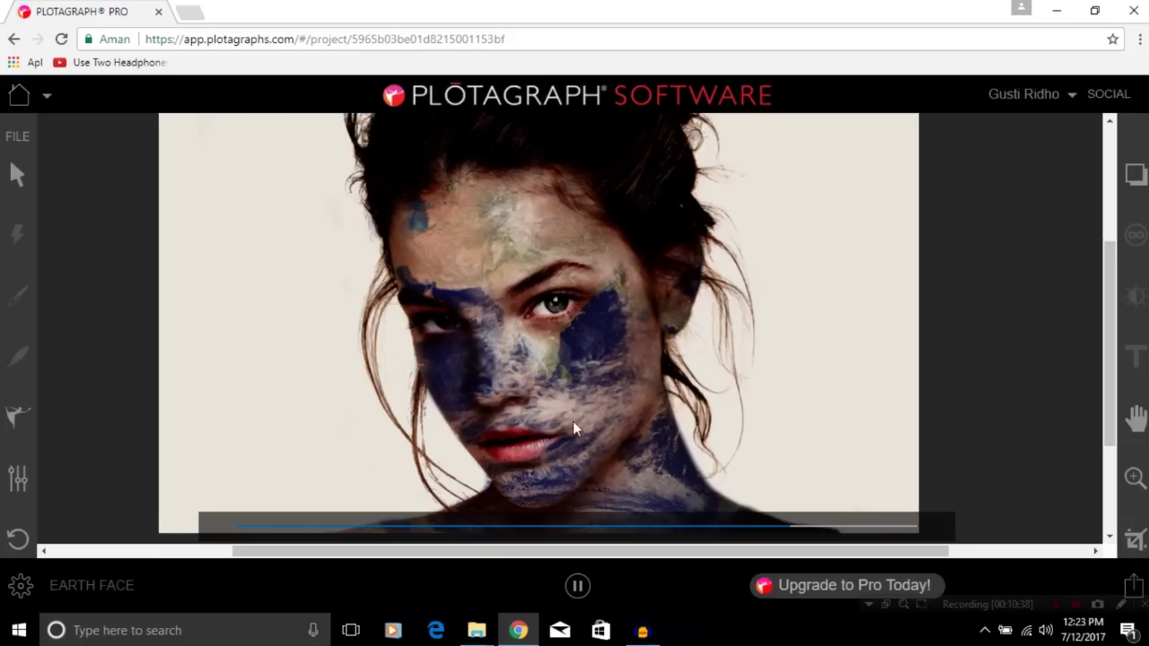
Zoom in to about 280% and play the looping animation up close
left_click(1136, 478)
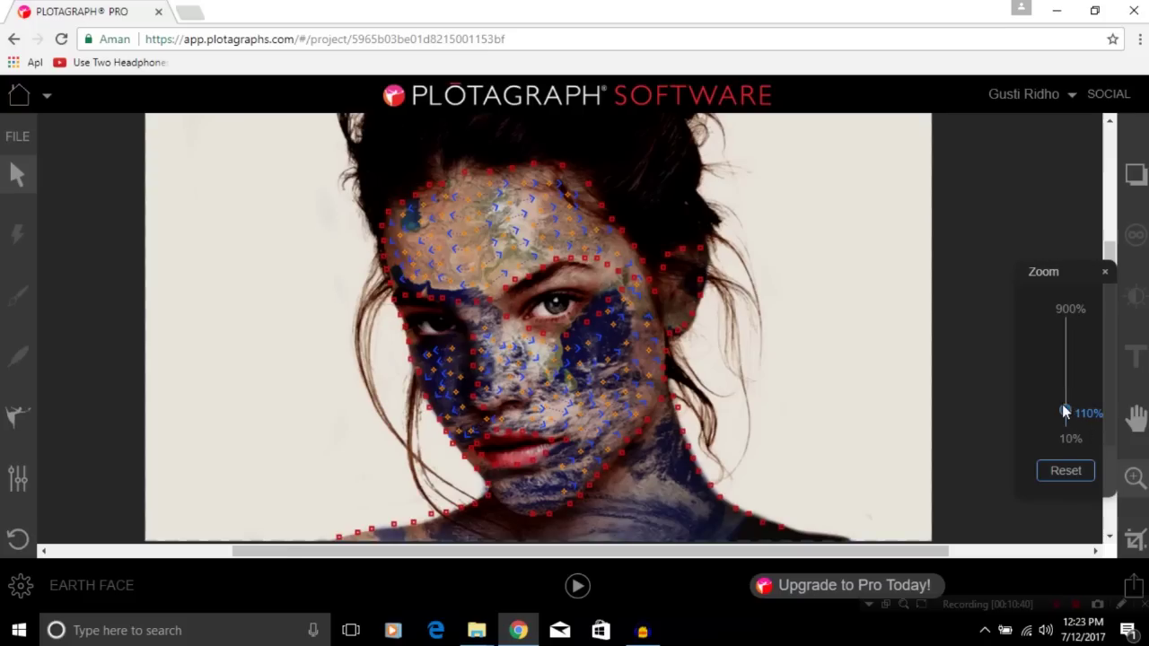
mouse_move(1066, 412)
left_mouse_down()
mouse_move(1067, 393)
mouse_move(1065, 405)
left_mouse_up()
left_click(590, 592)
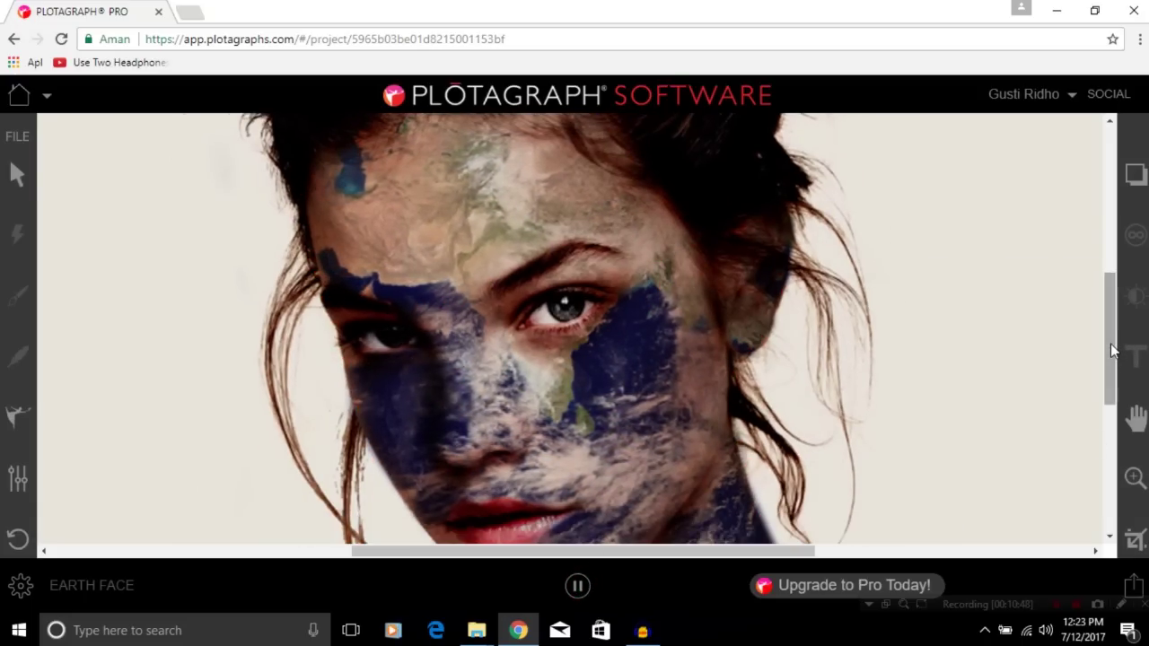
left_click_drag(1112, 353, 1104, 363)
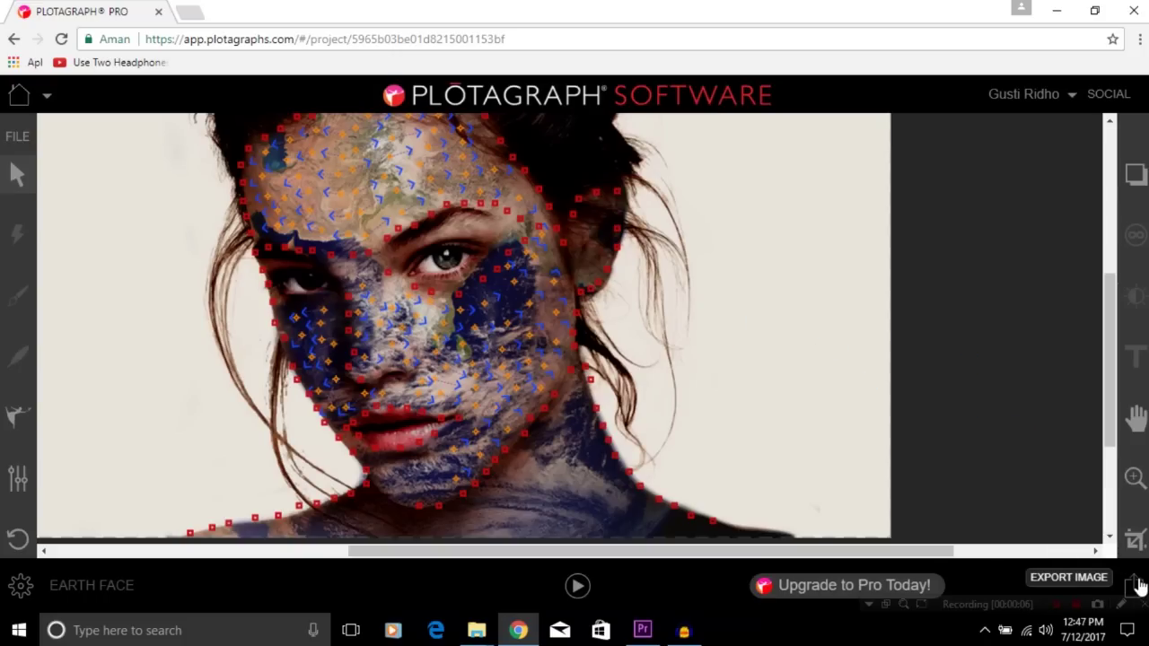
Custom-export the earth face animation as a 30 fps MP4, then view My Exports
left_click(1134, 583)
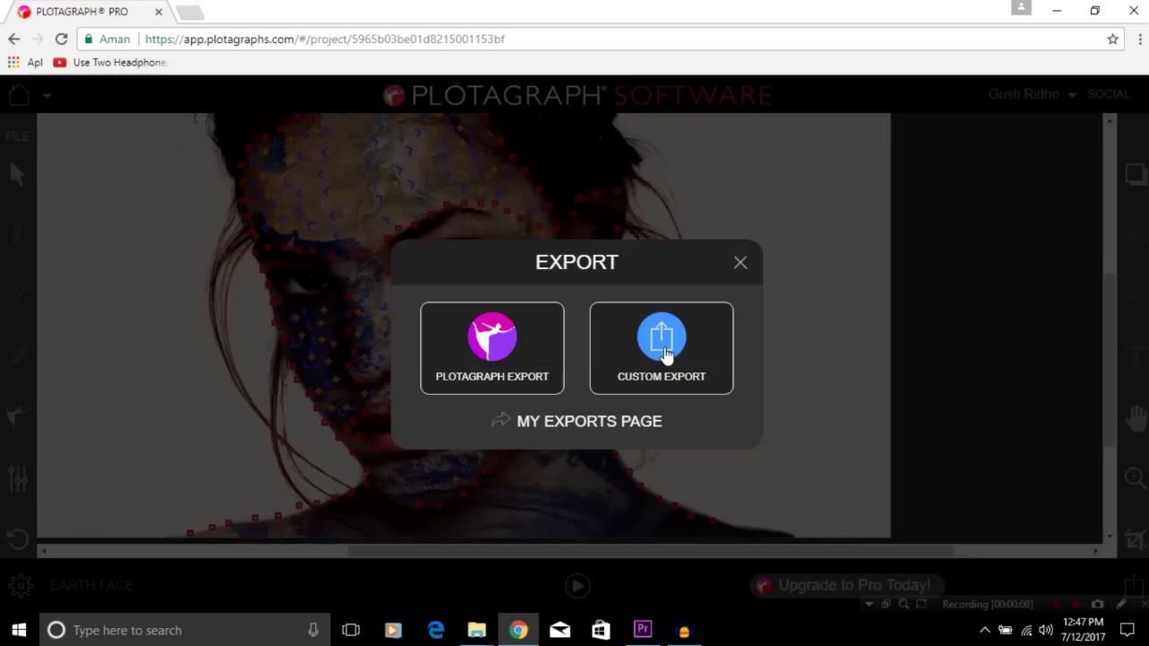
left_click(665, 356)
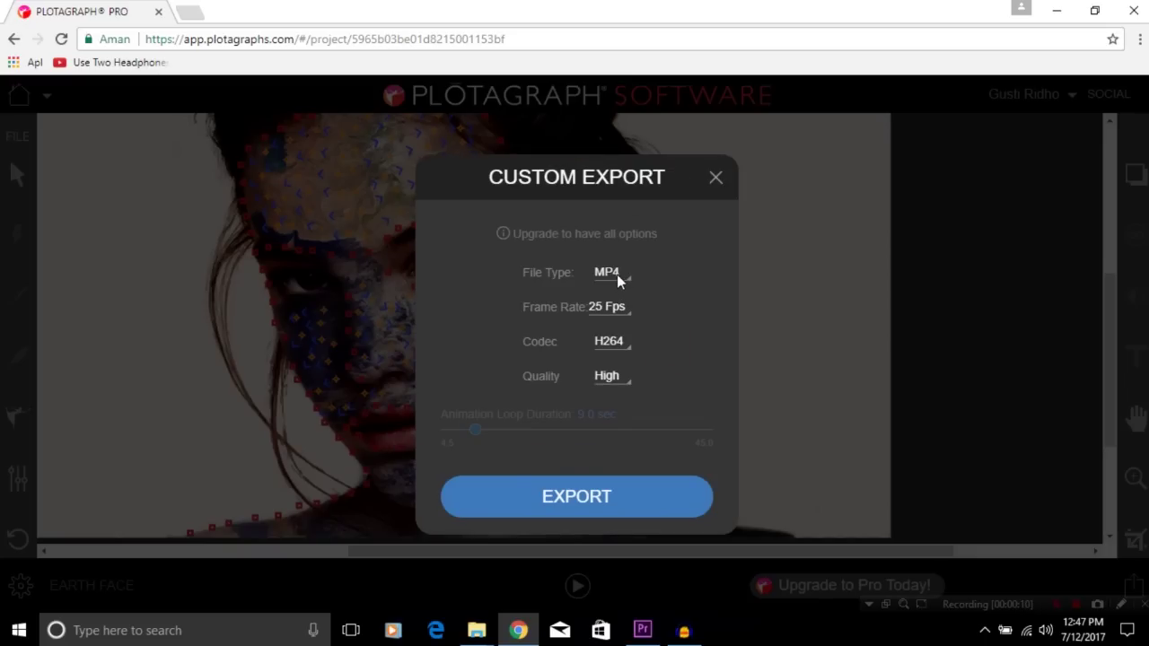
left_click(626, 308)
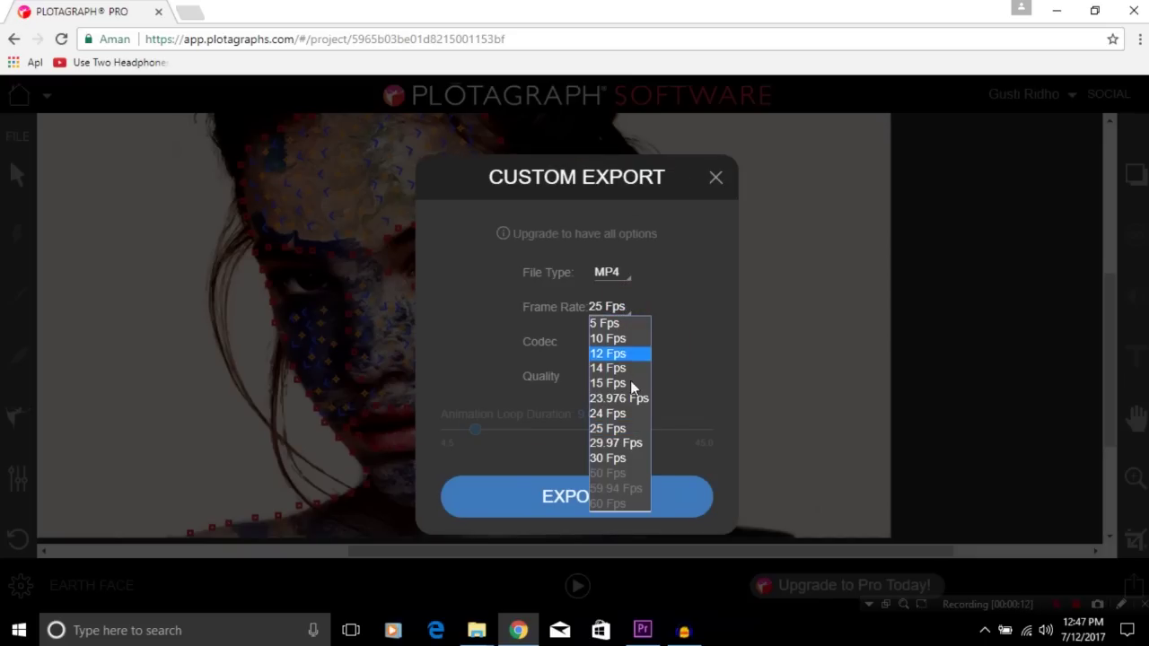
left_click(626, 459)
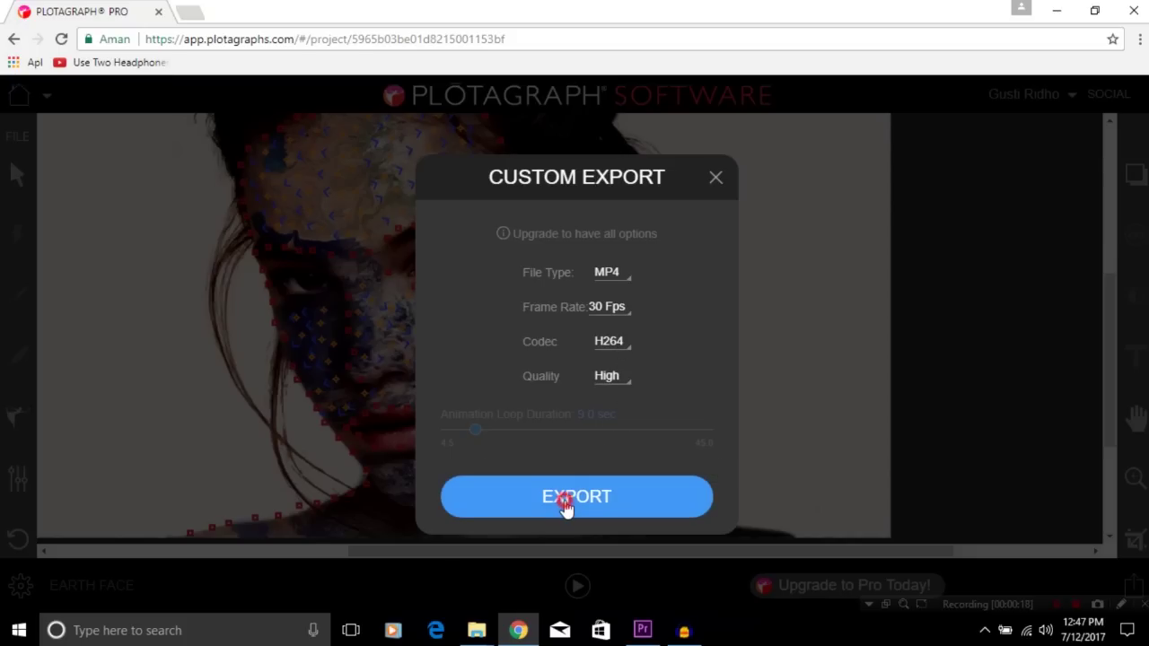
left_click(566, 506)
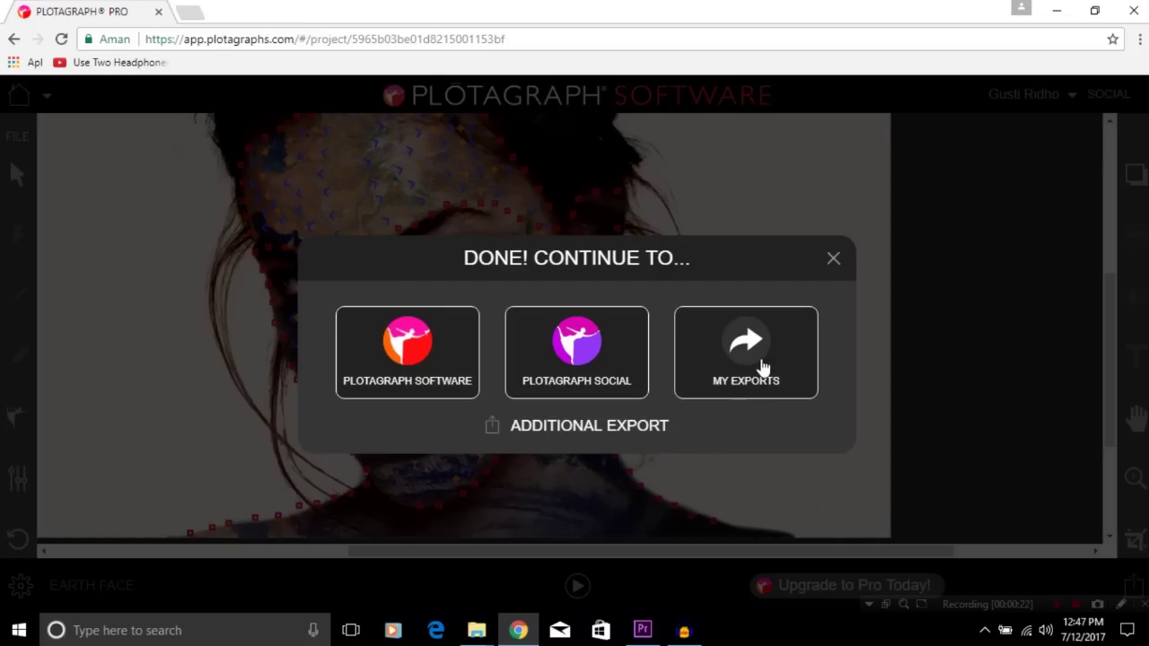
left_click(764, 368)
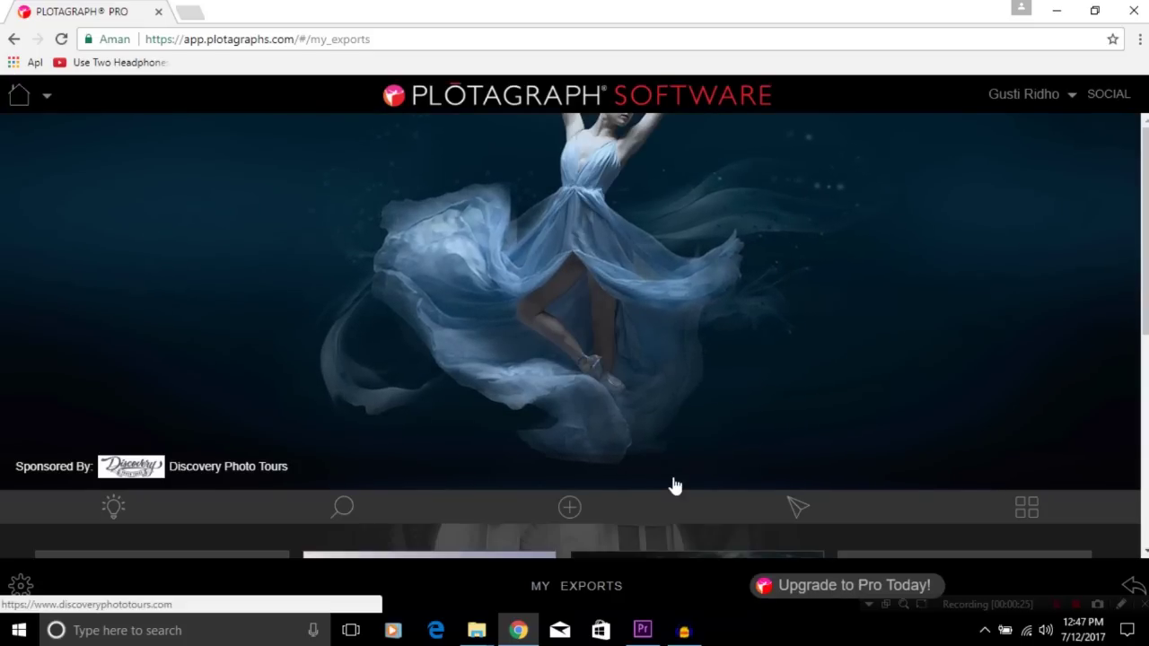
Download the EARTH FACE MP4 export (720, 30 fps, 9.0s, 4.0 MB)
scroll(669, 477, "down", 2)
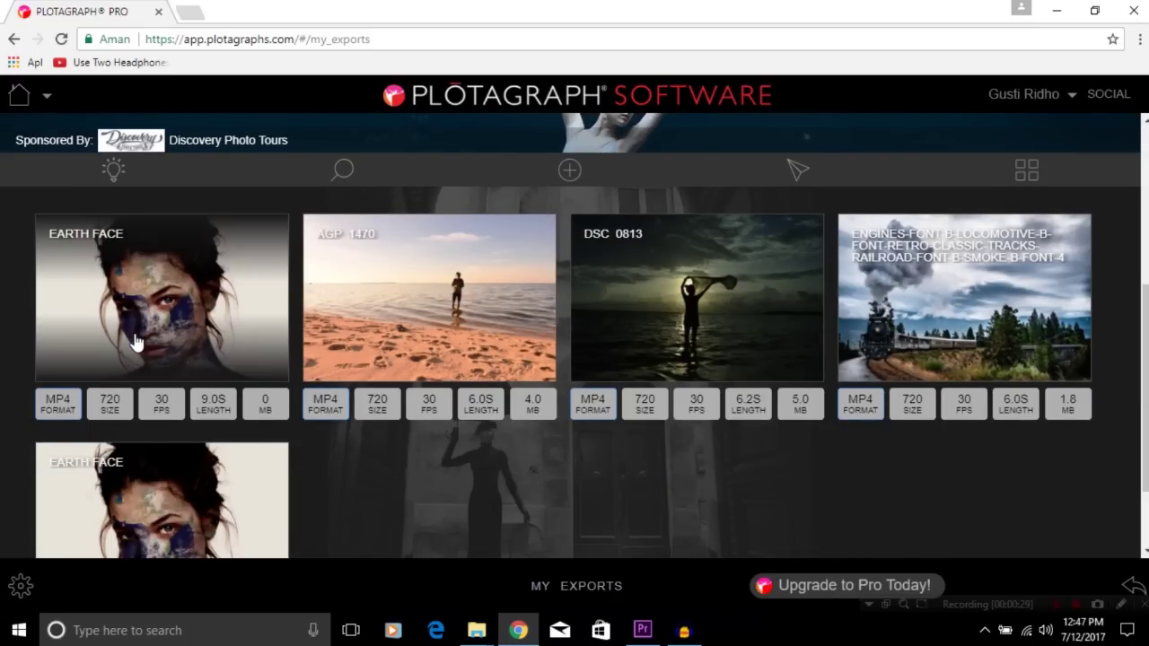
mouse_move(162, 296)
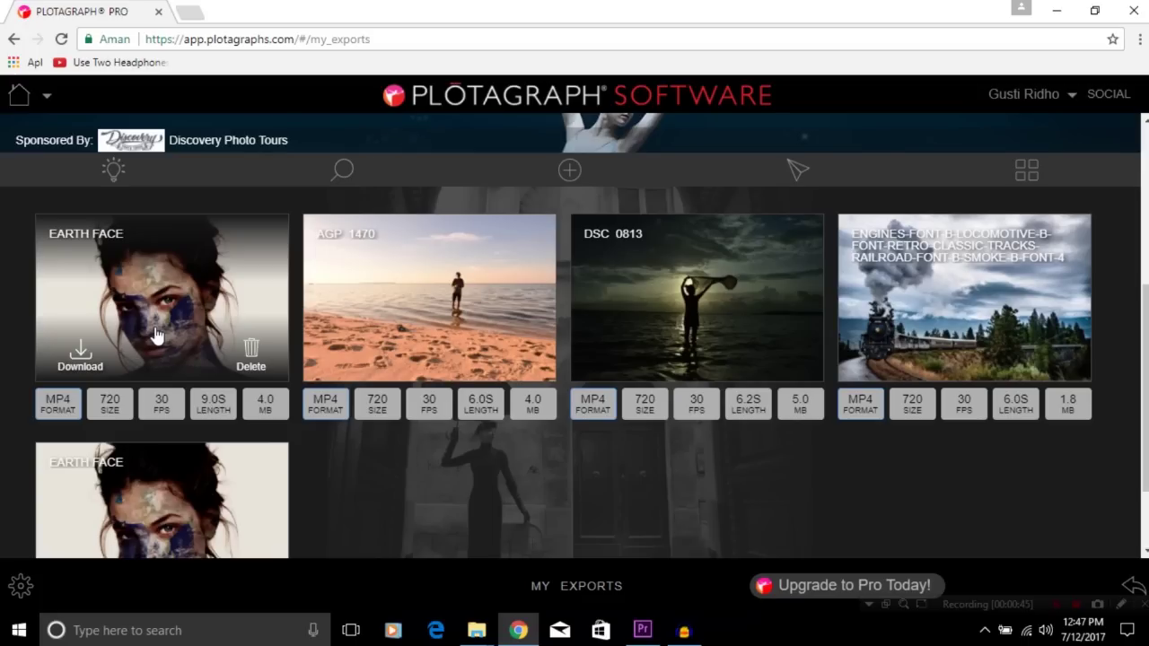
left_click(102, 369)
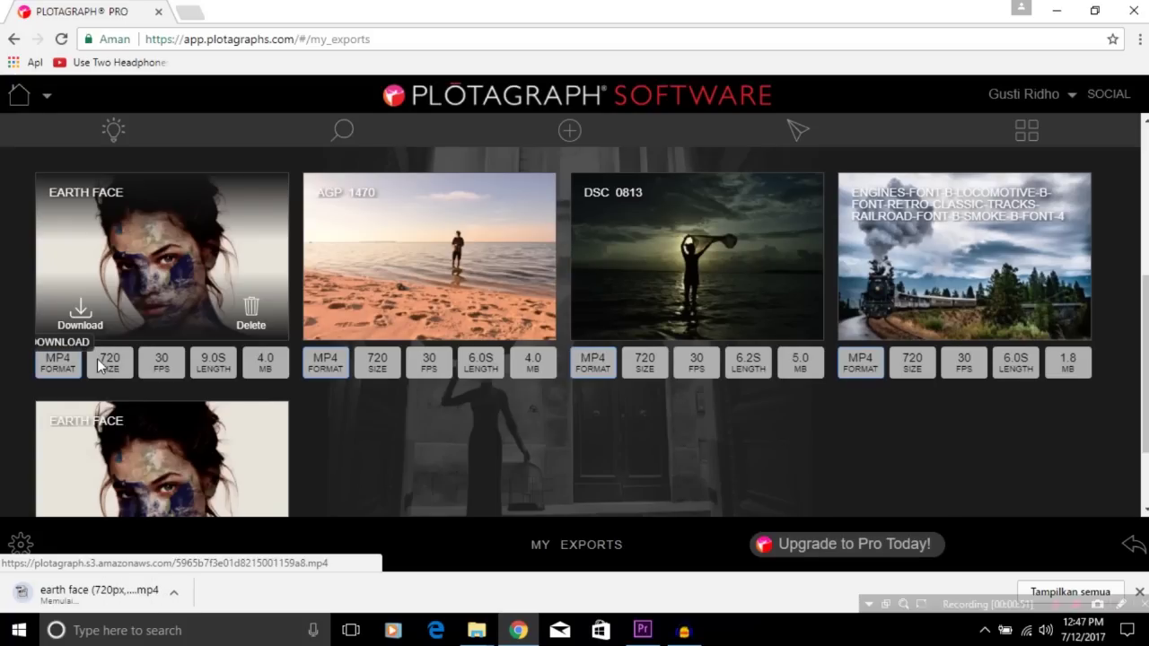